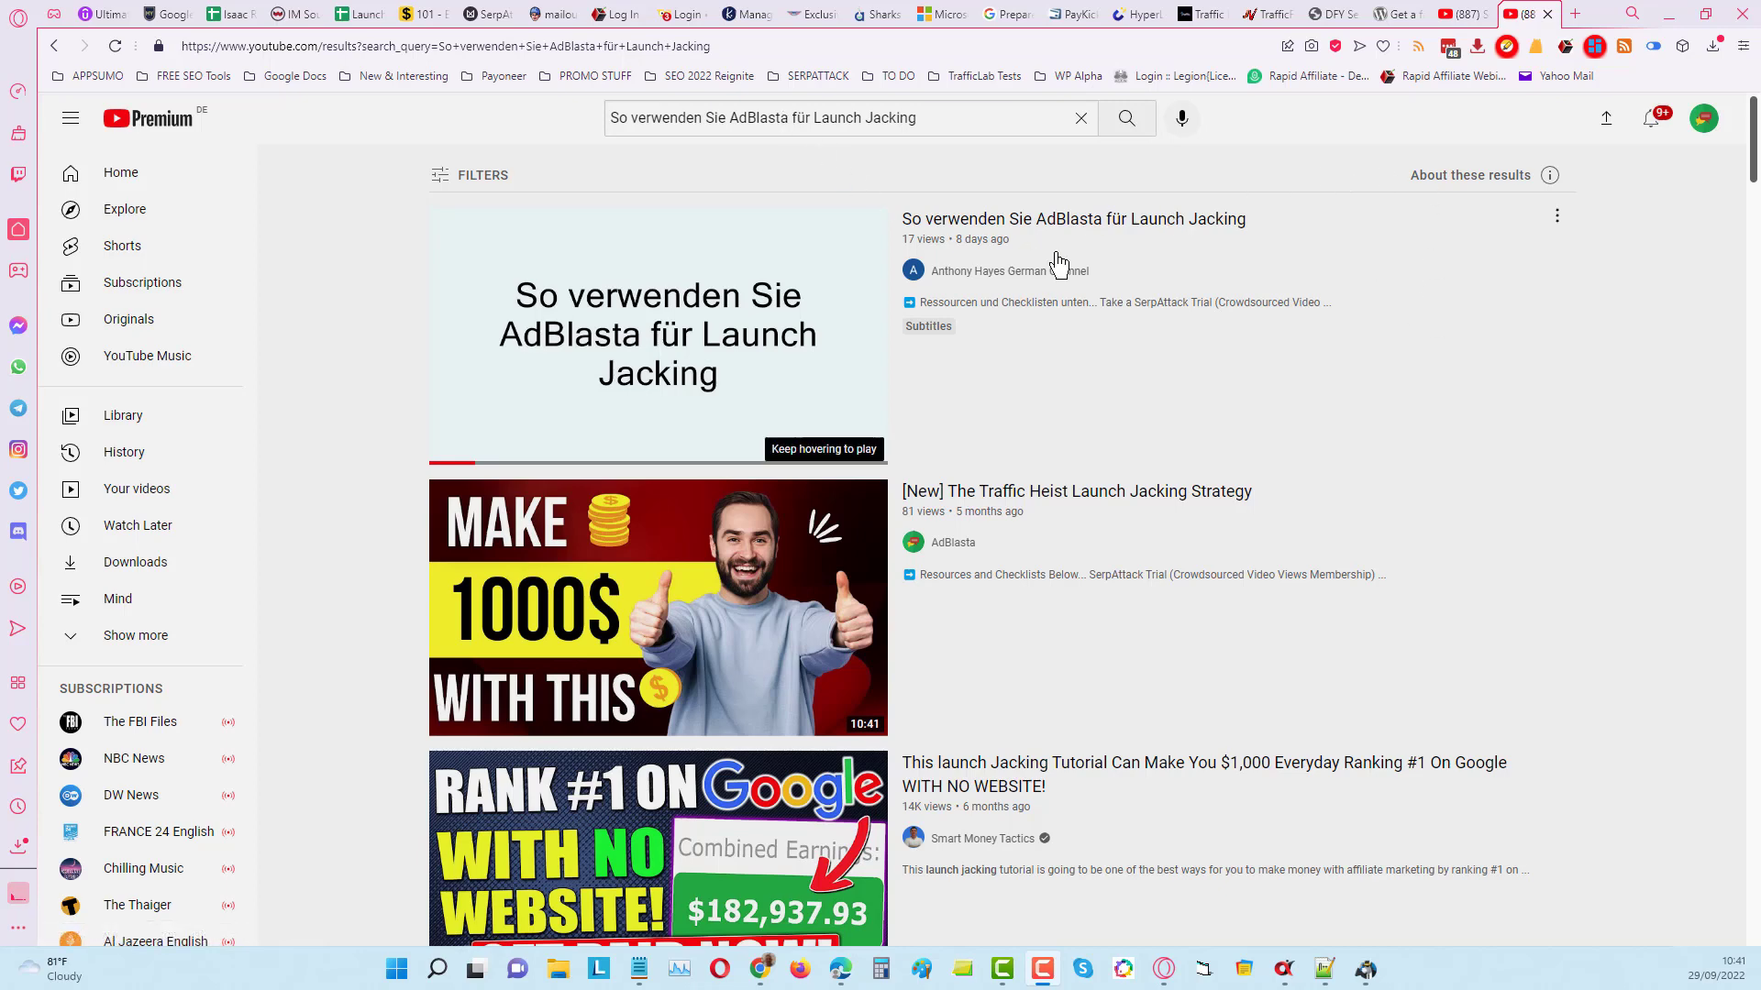
Preview the top German YouTube results for the AdBlasta title, then switch to the Google search.
mouse_move(917, 249)
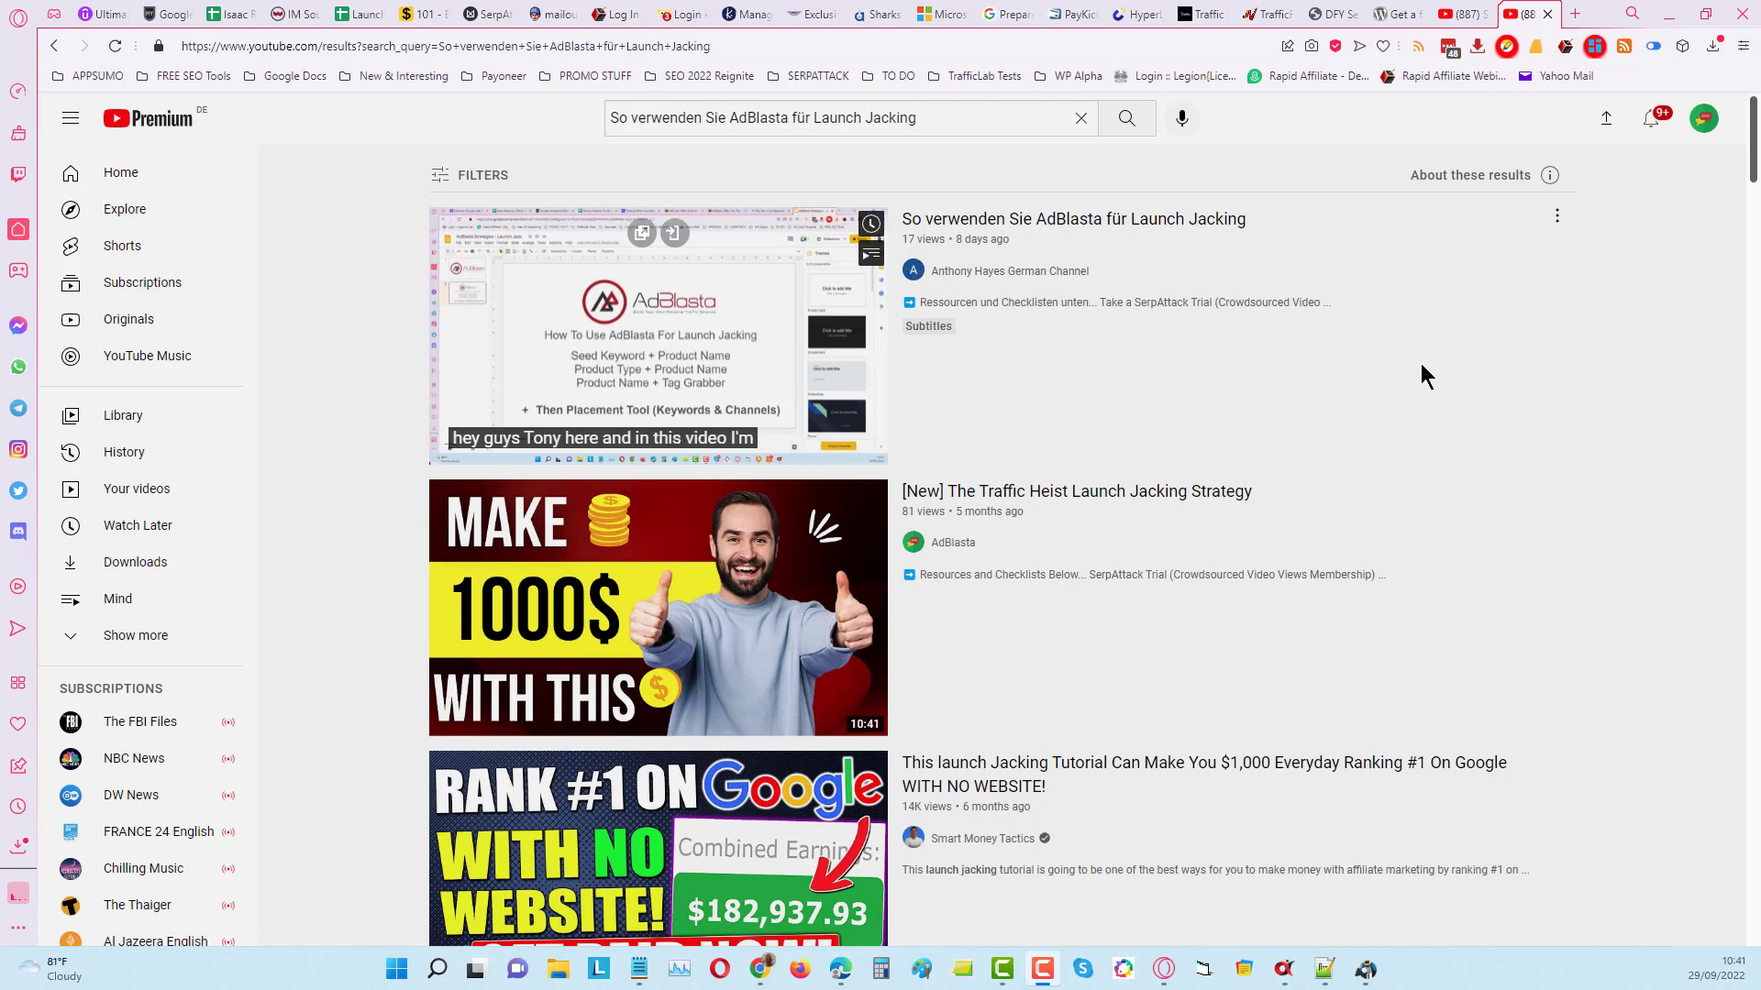
mouse_move(1395, 239)
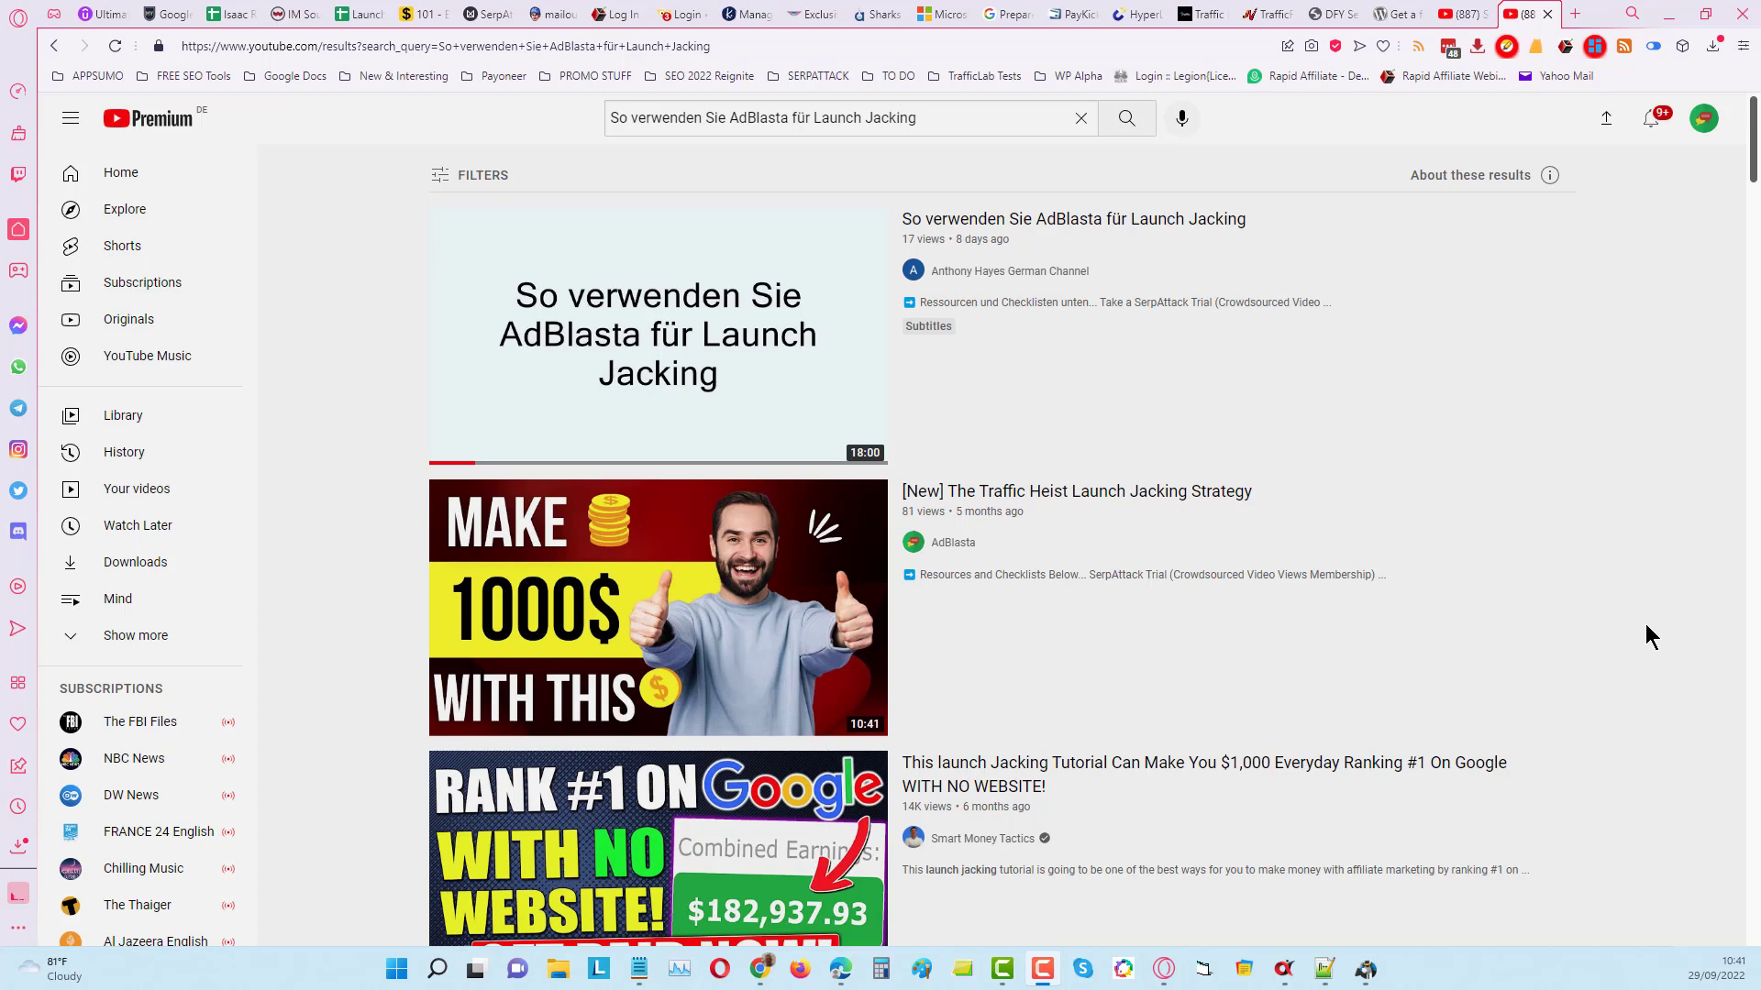
scroll(1651, 635, "down", 3)
scroll(1651, 635, "up", 3)
scroll(1455, 717, "down", 3)
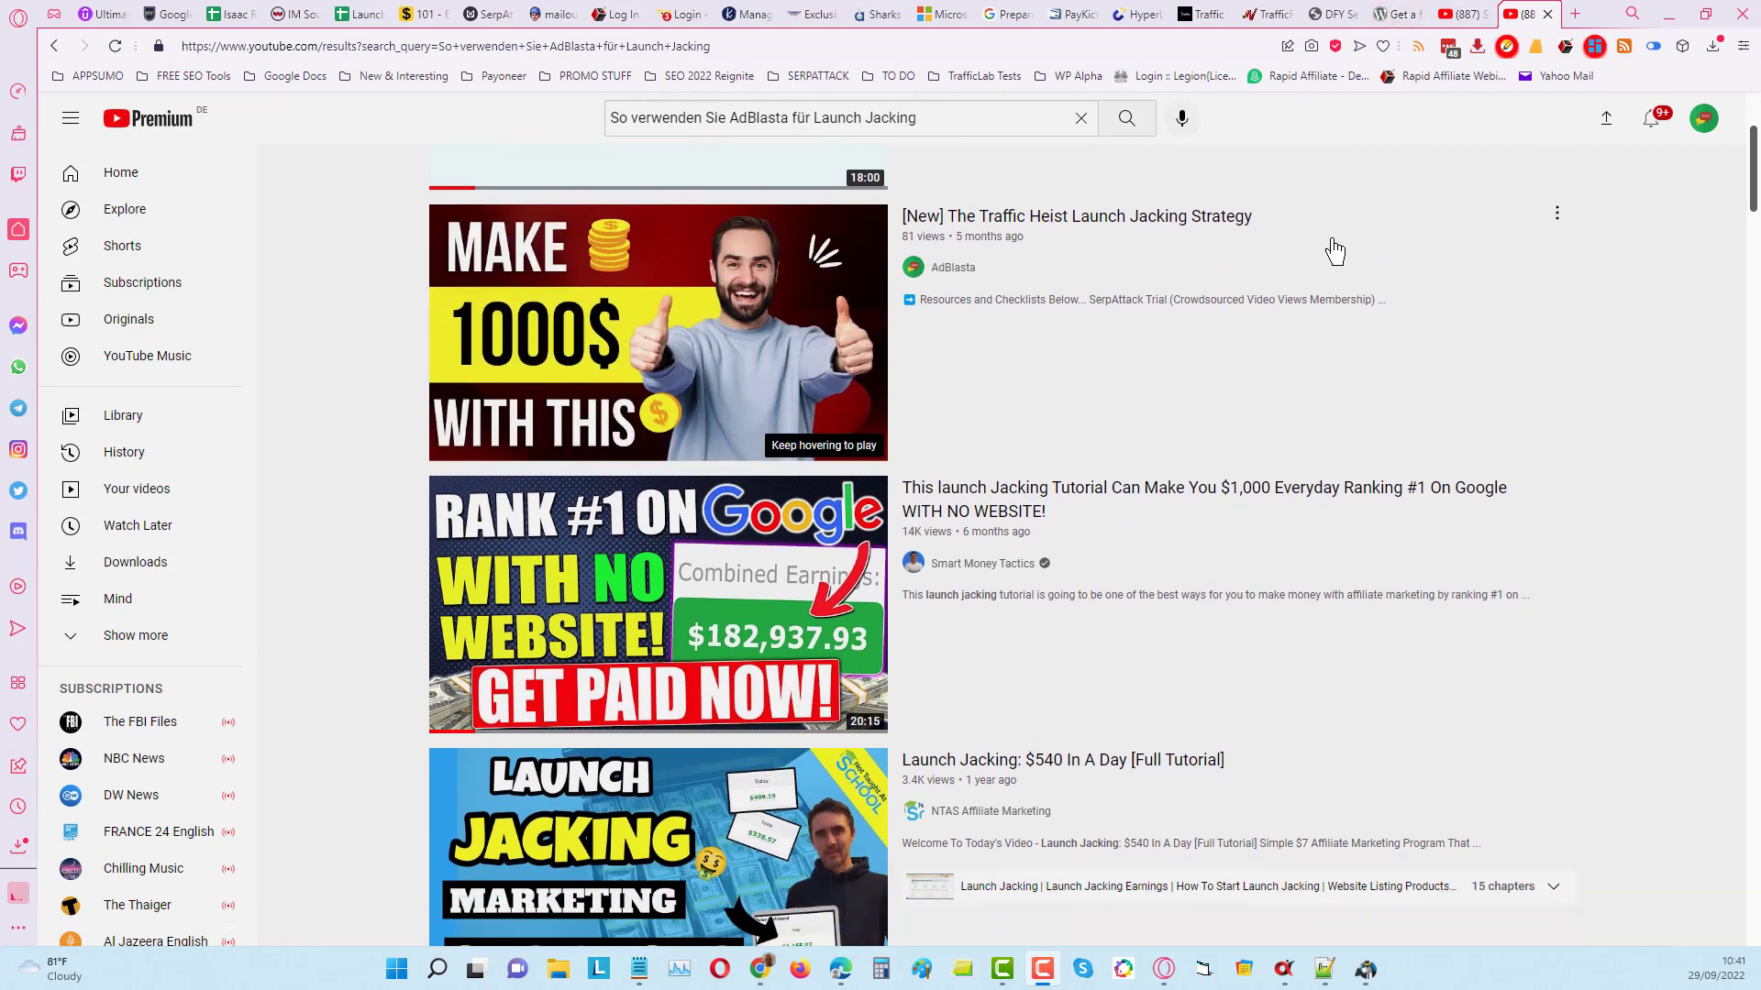
mouse_move(1305, 236)
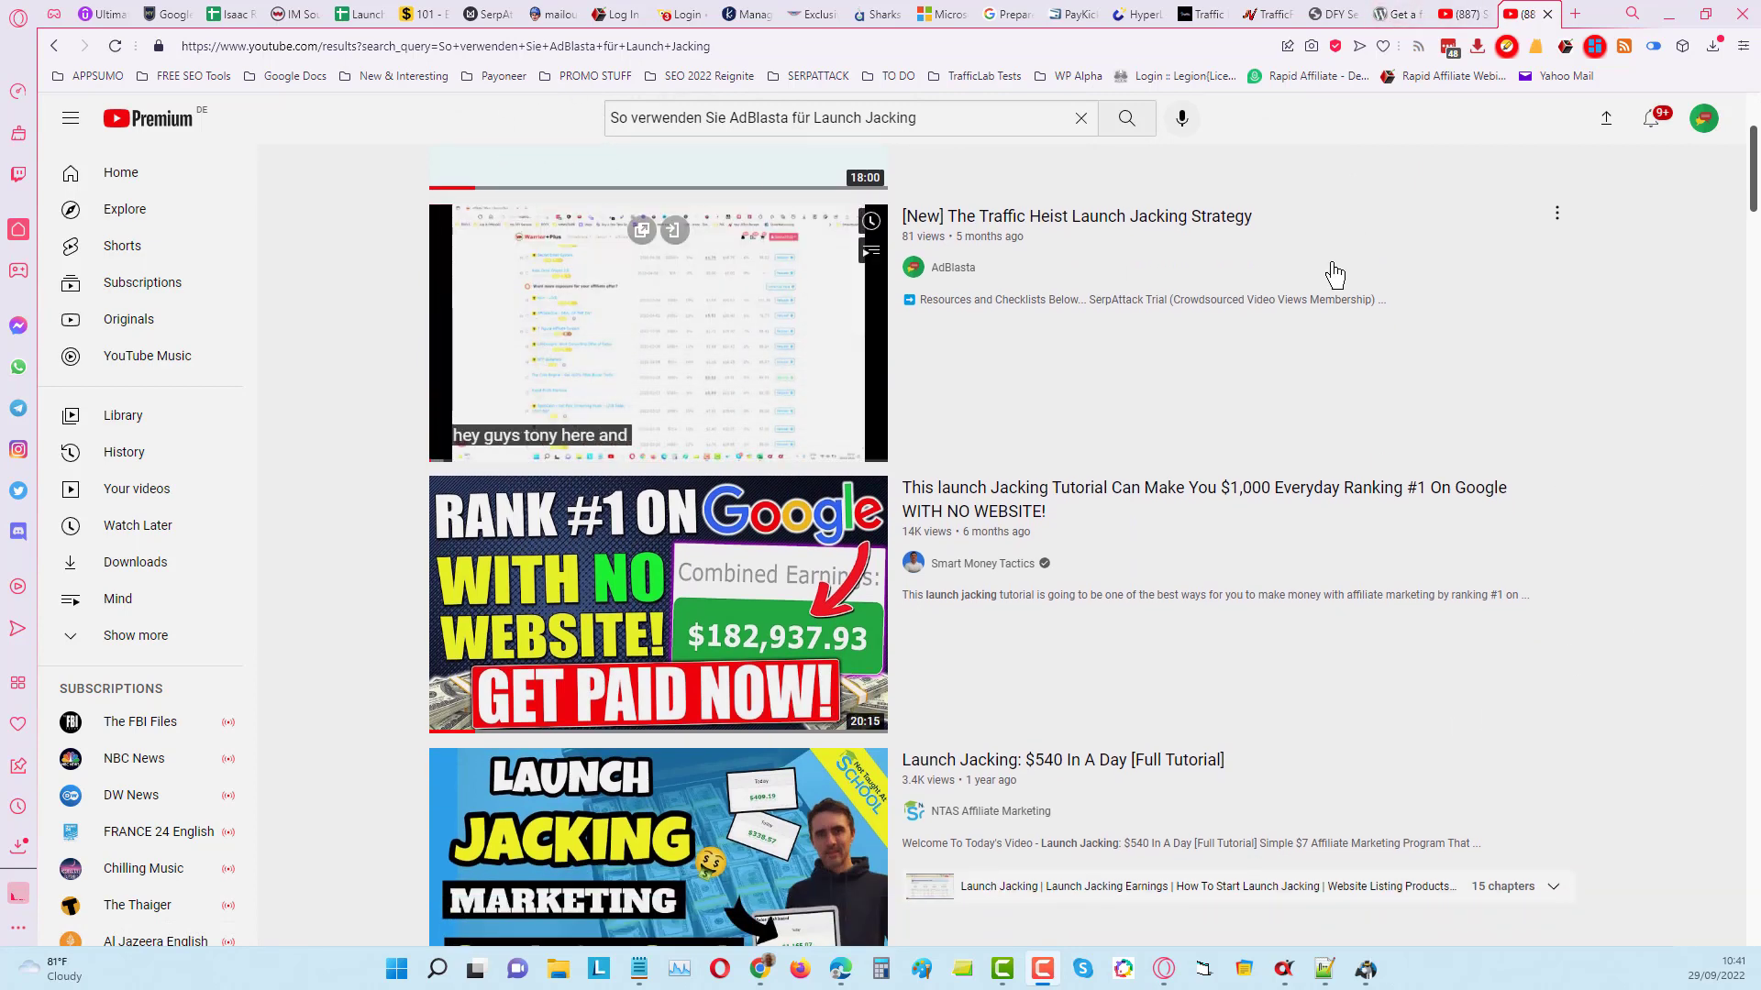
scroll(1476, 422, "up", 3)
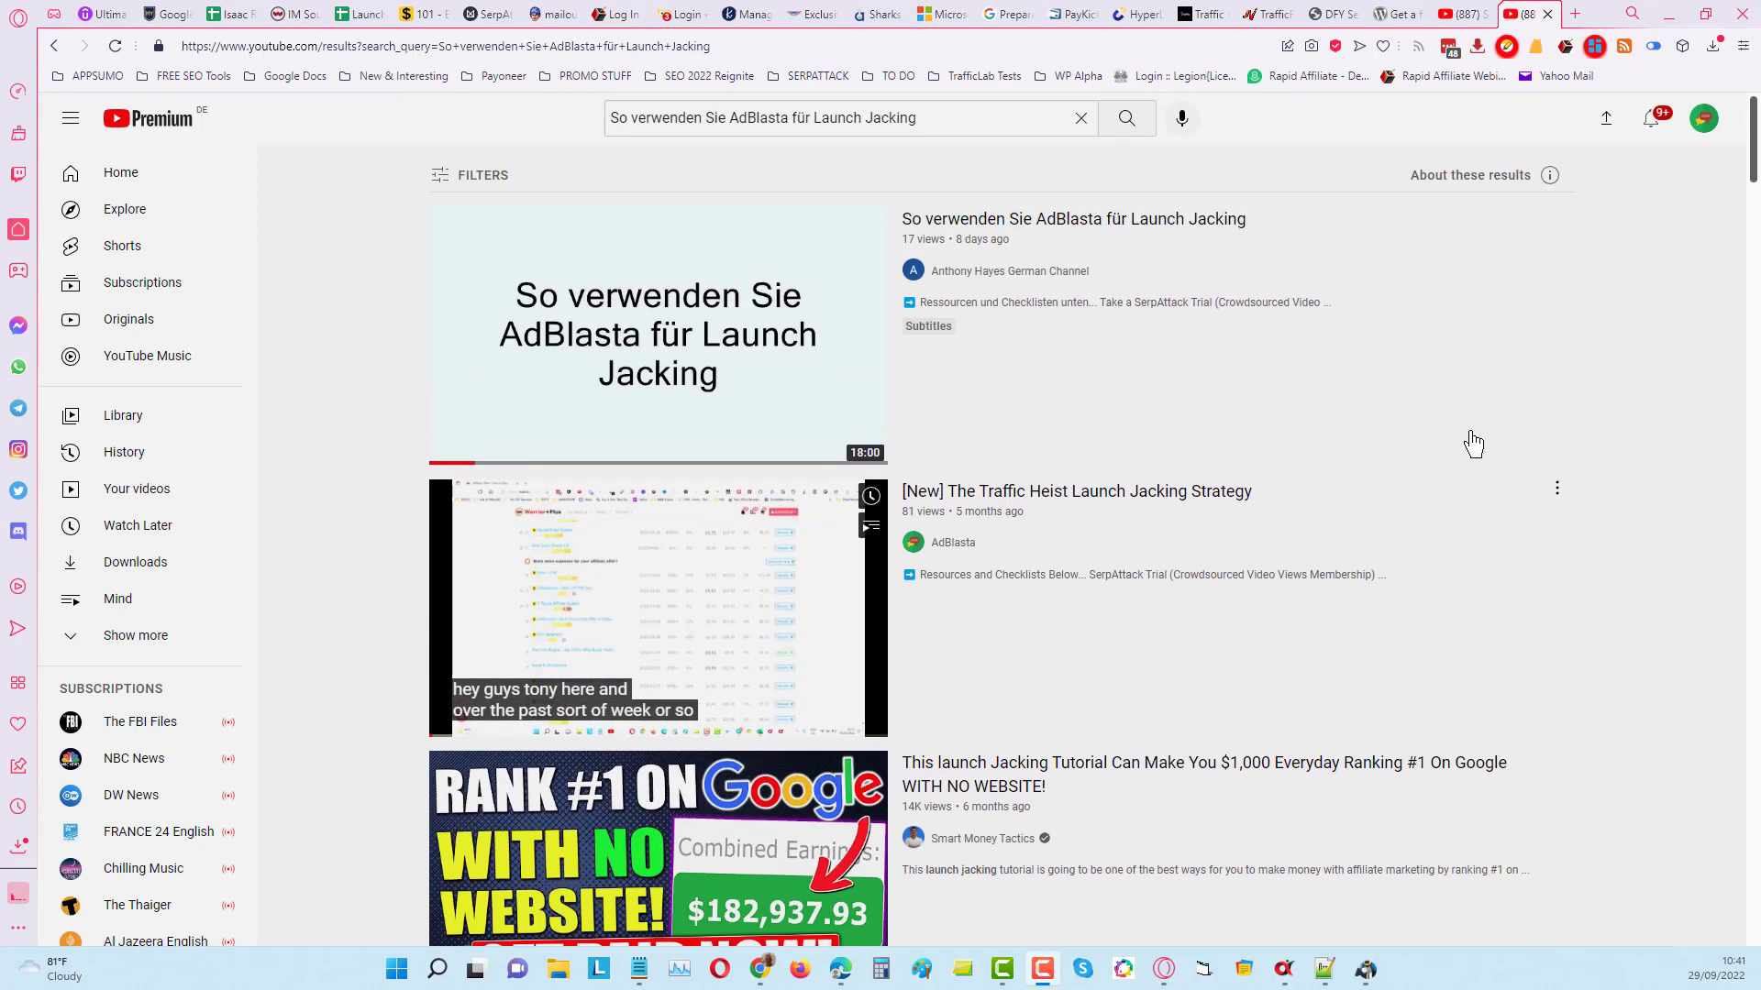
mouse_move(1462, 439)
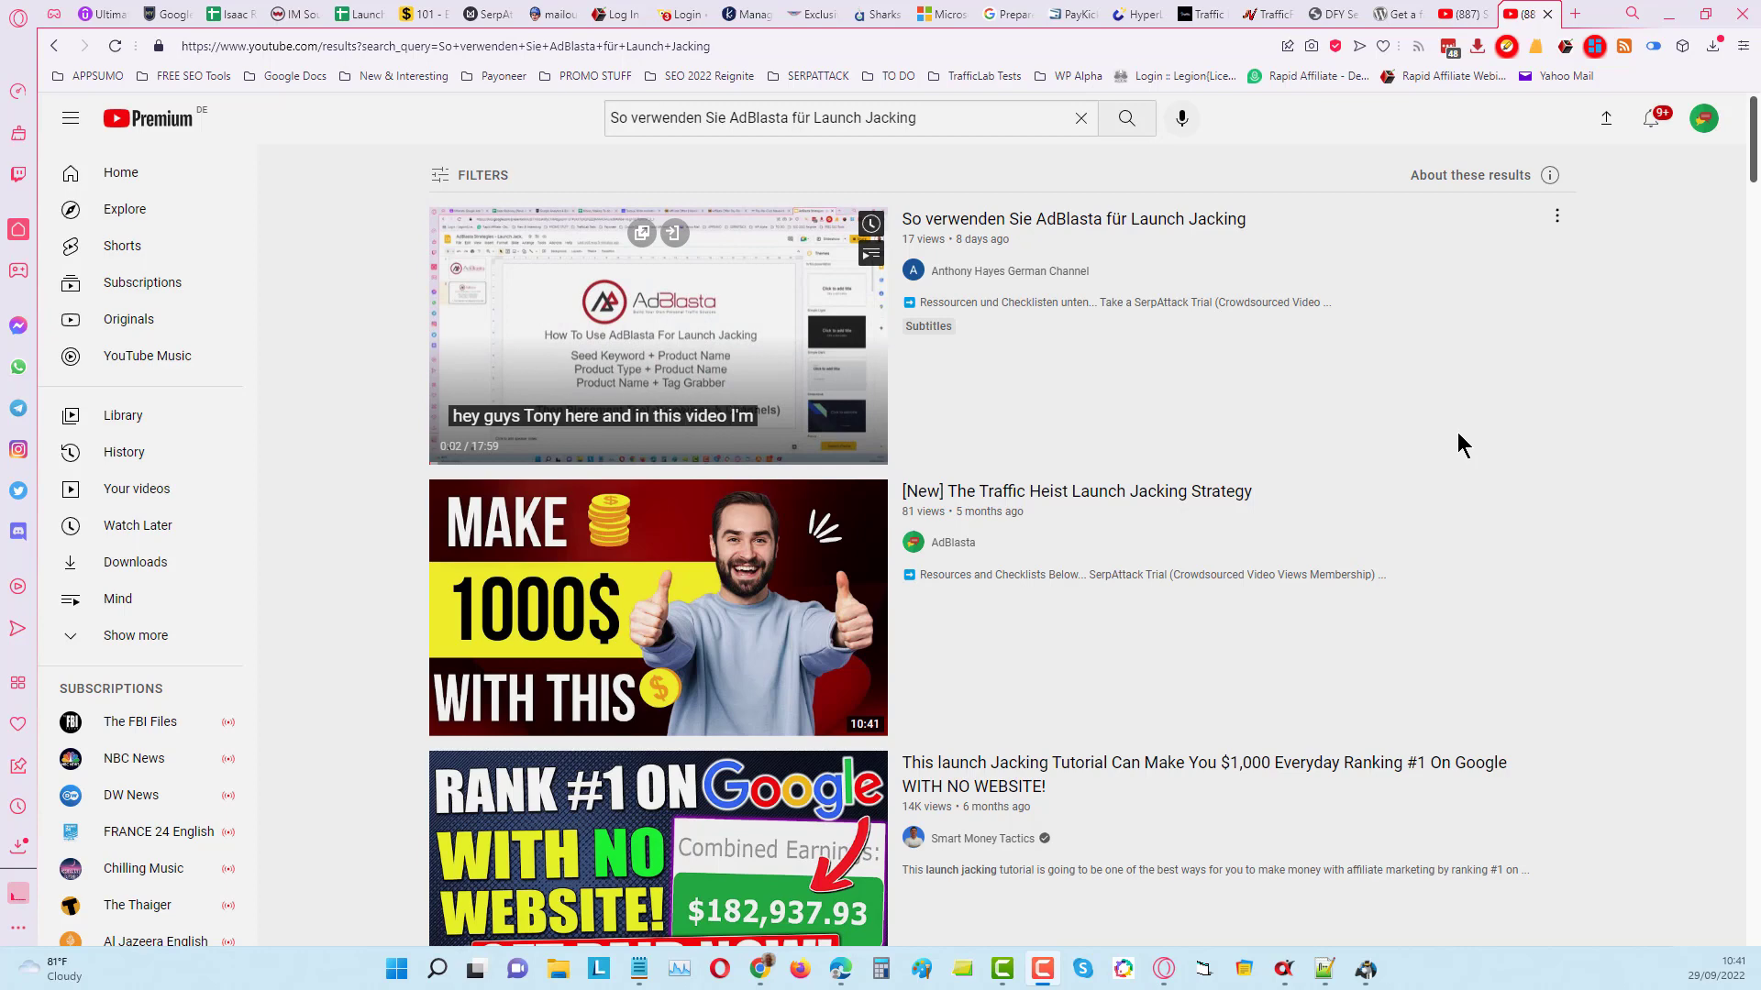
key("alt+Tab")
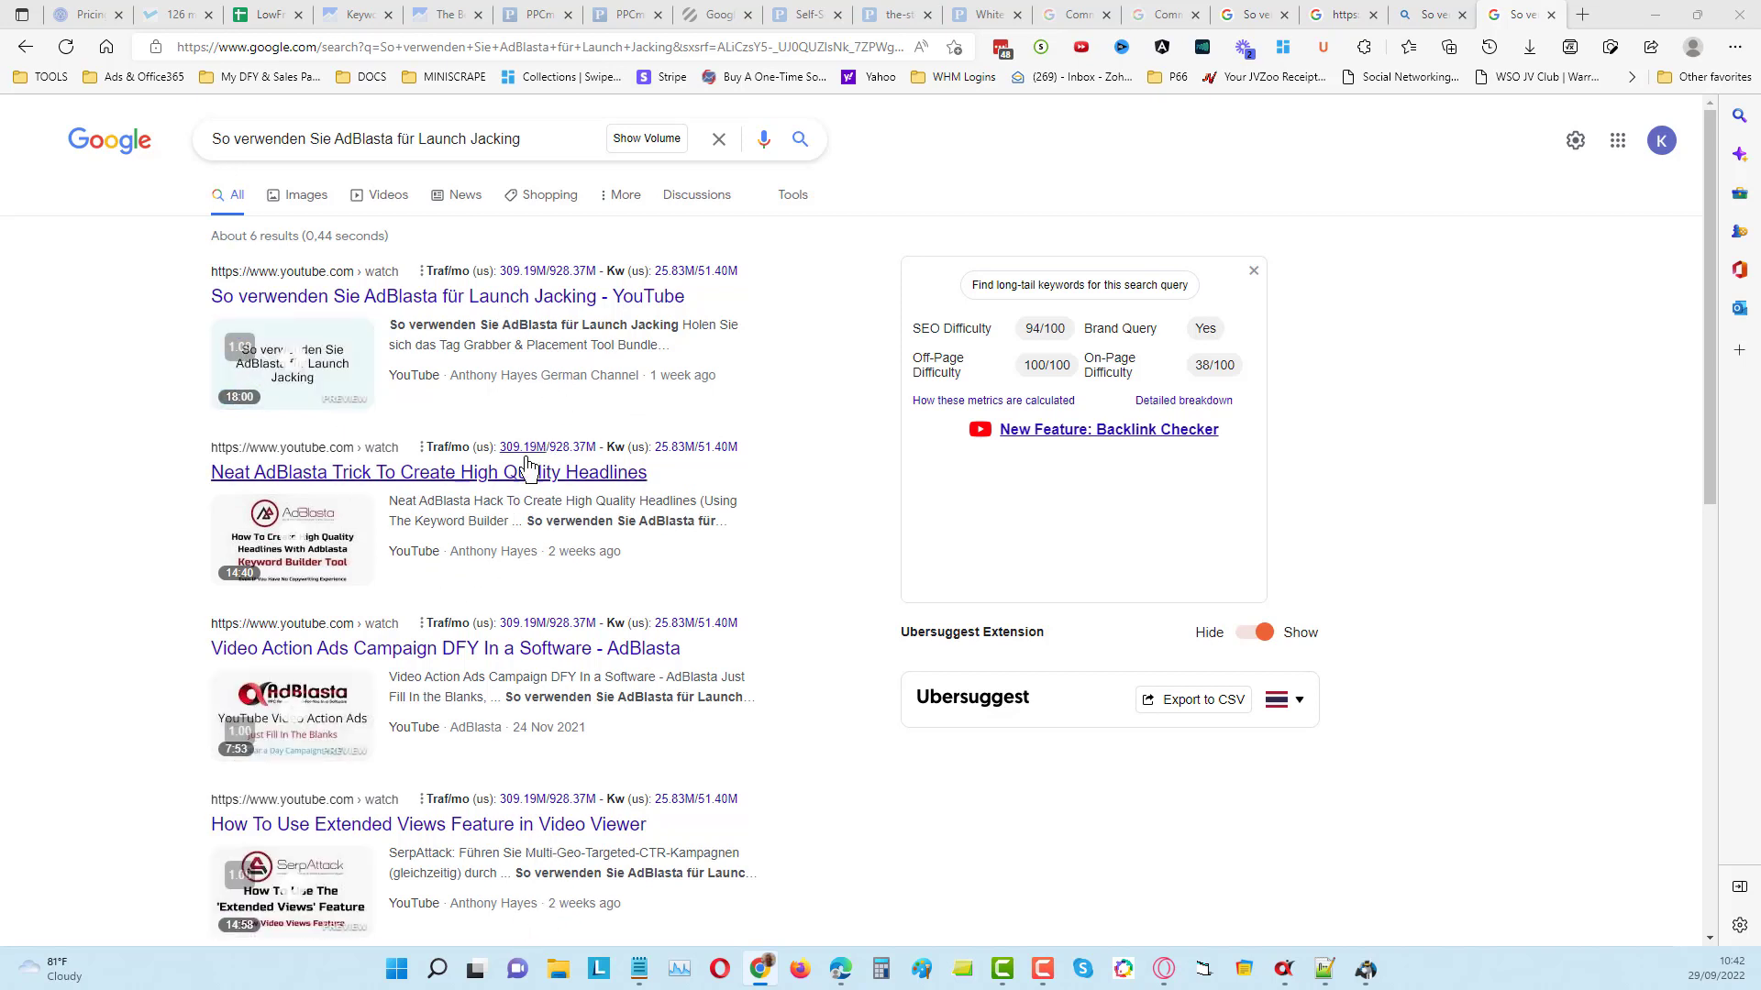
Scroll through the Google results for 'So verwenden Sie AdBlasta für Launch Jacking' and back up.
scroll(866, 736, "down", 3)
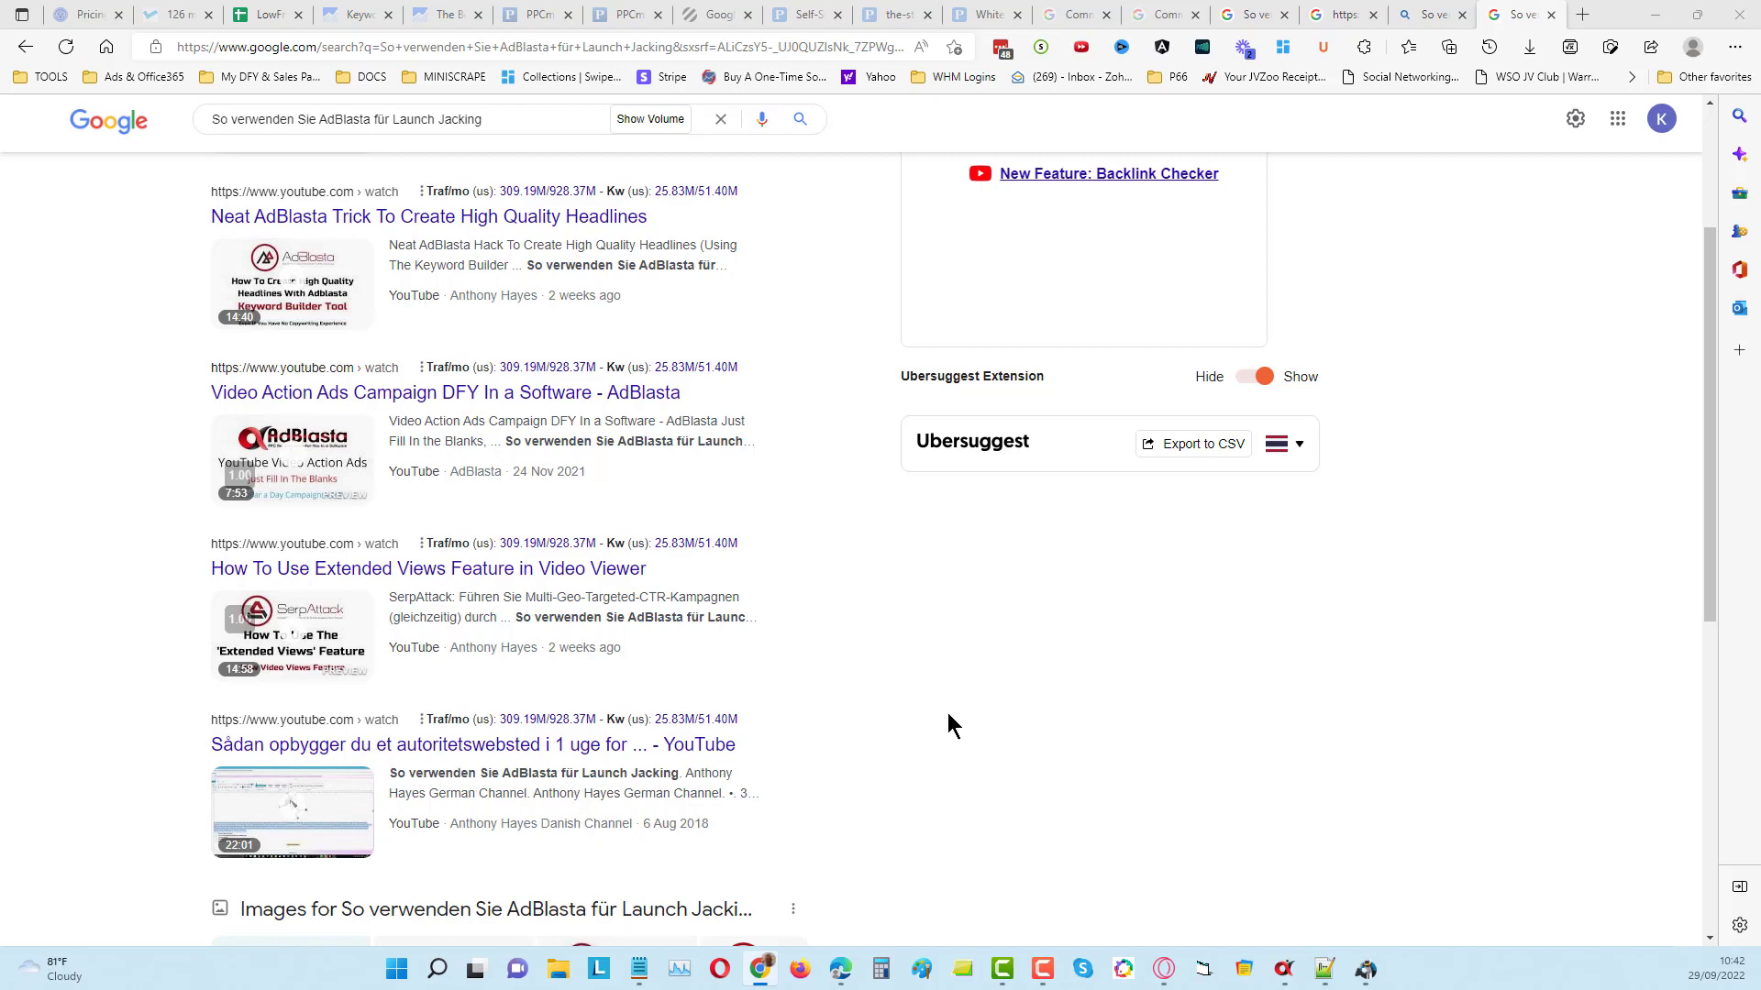
scroll(935, 710, "up", 3)
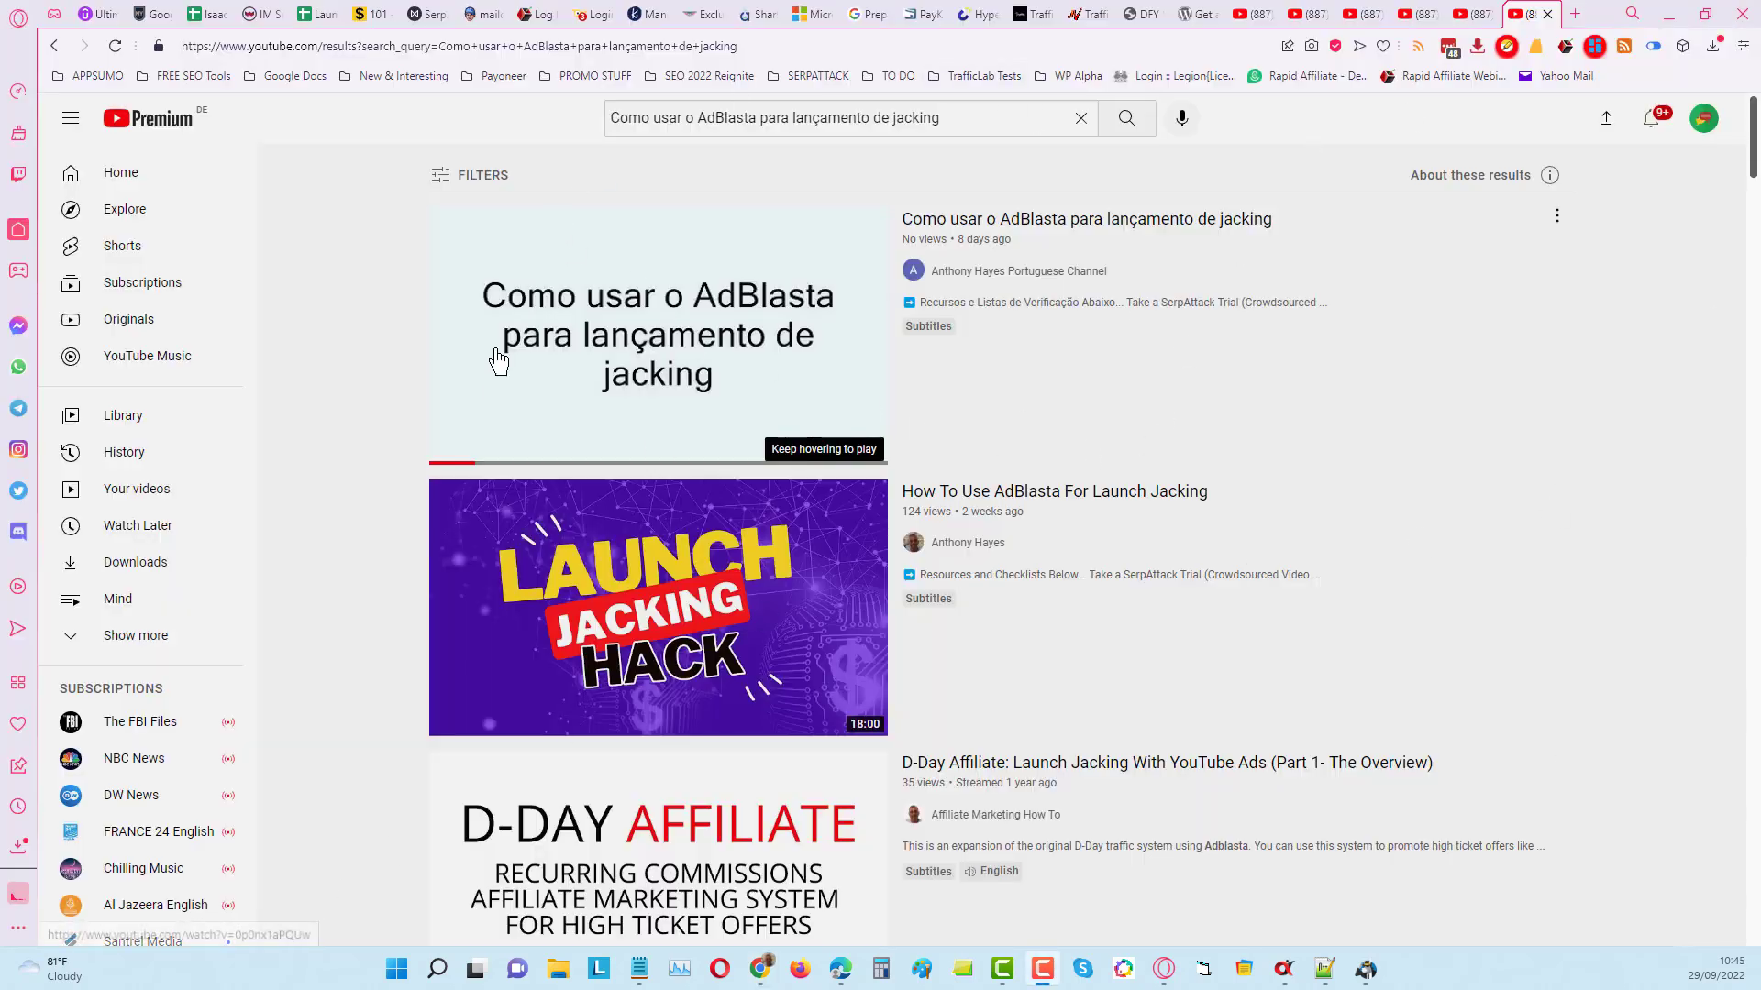
Open the watch page for the Portuguese 'Como usar o AdBlasta para lançamento de jacking' video and scroll up.
scroll(737, 722, "down", 2)
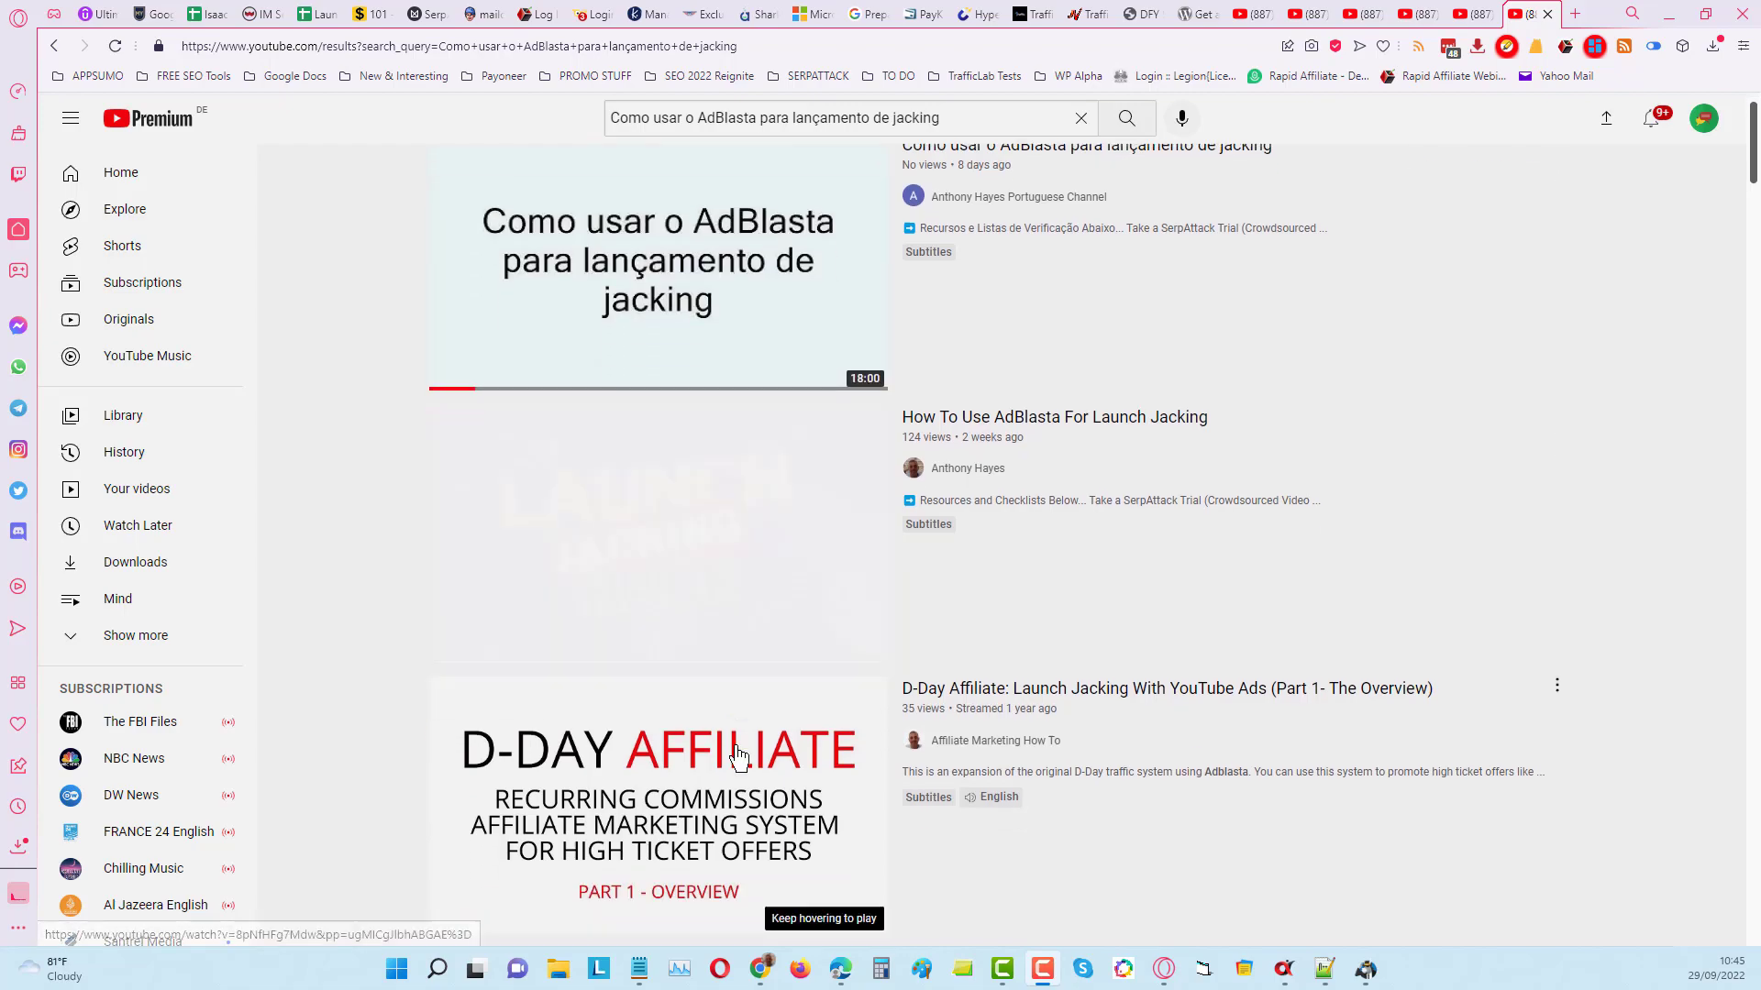
scroll(1271, 896, "down", 5)
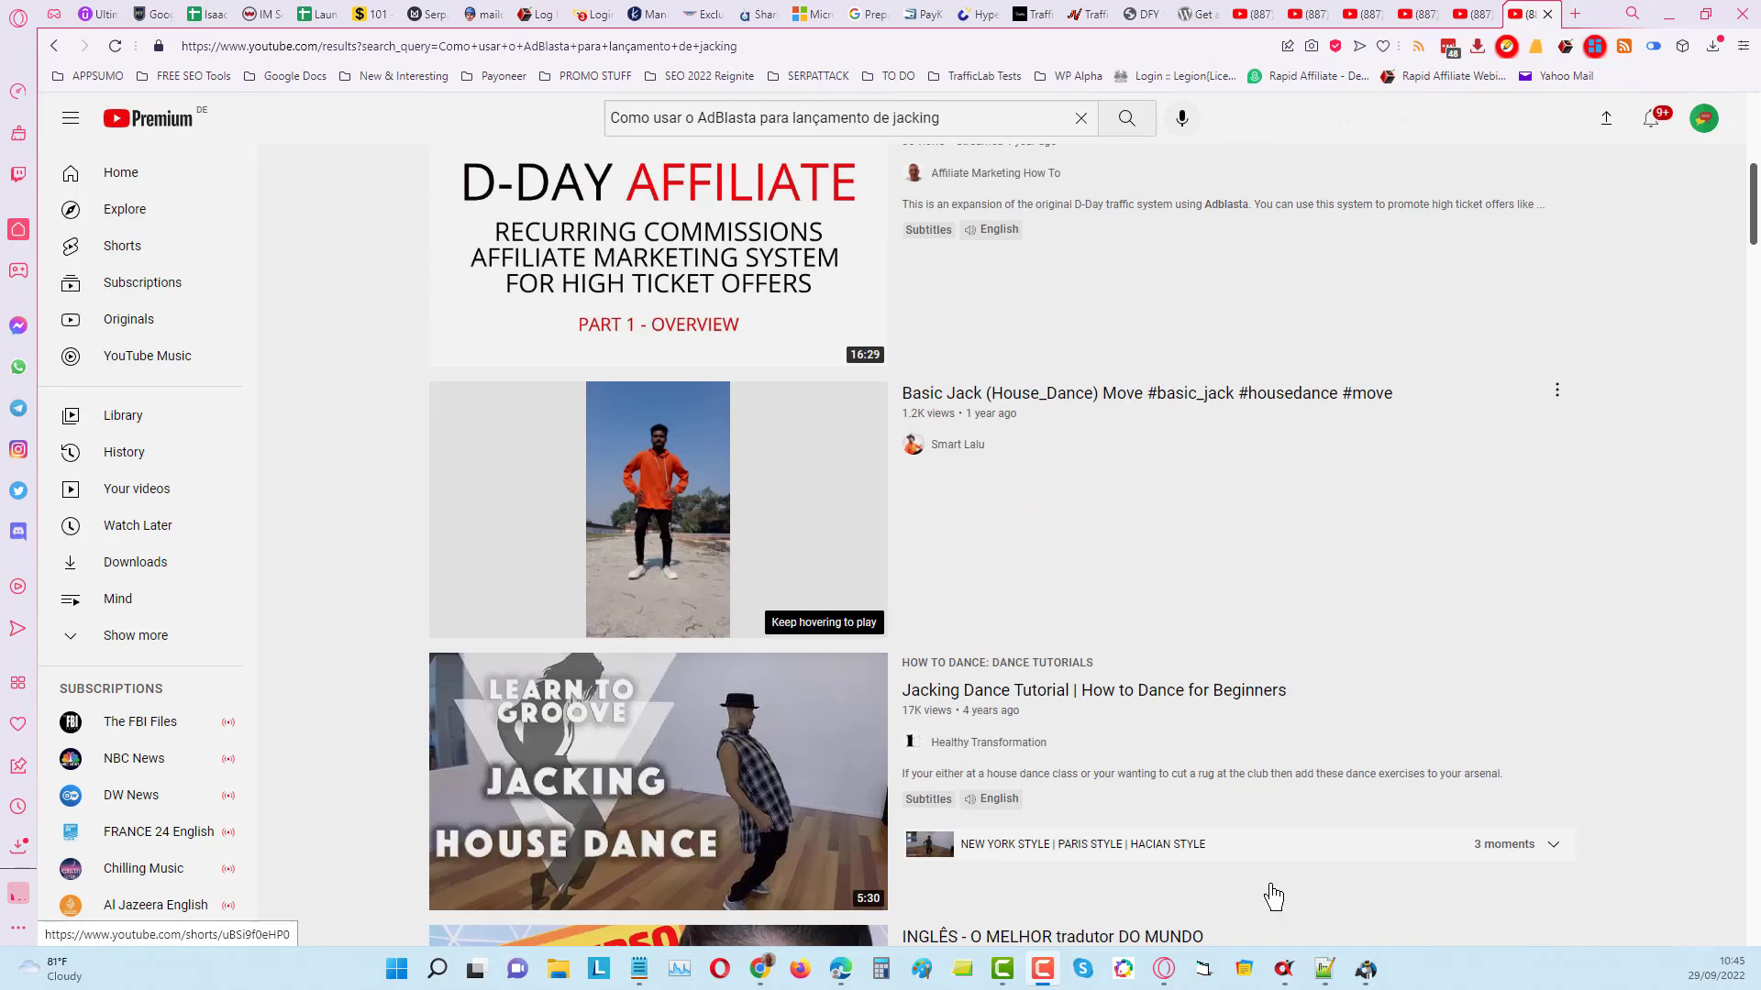
scroll(1271, 897, "up", 7)
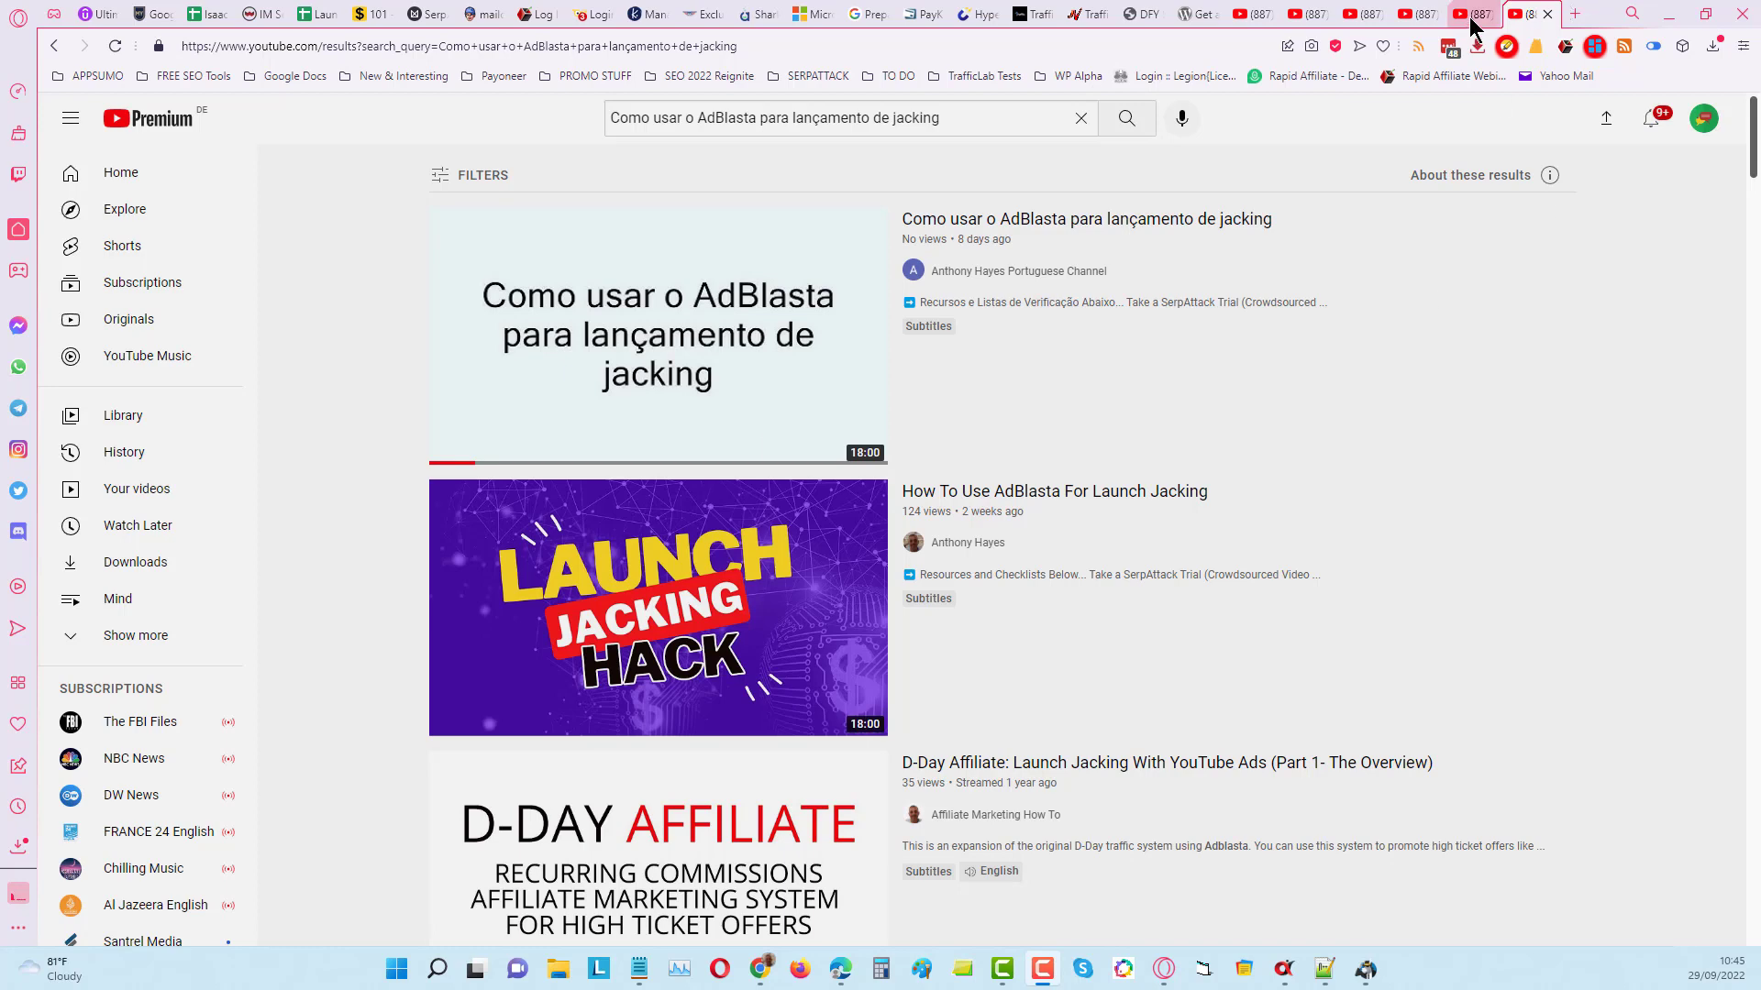
left_click(1473, 14)
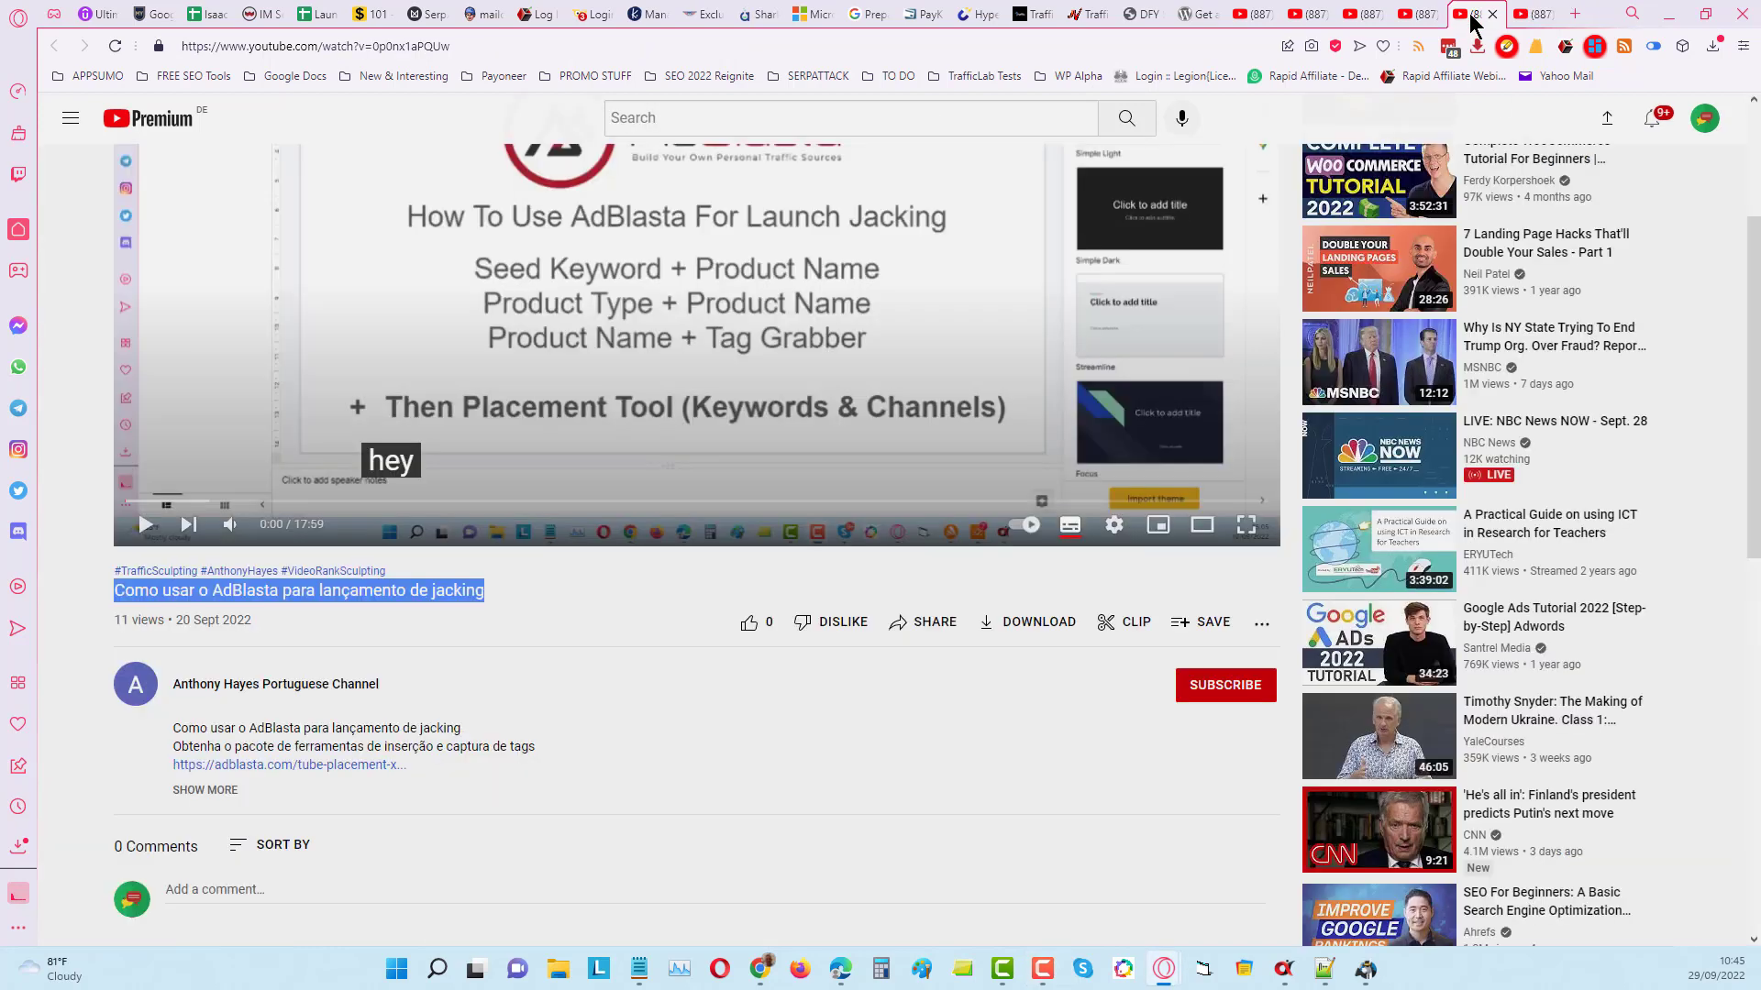
left_click(508, 625)
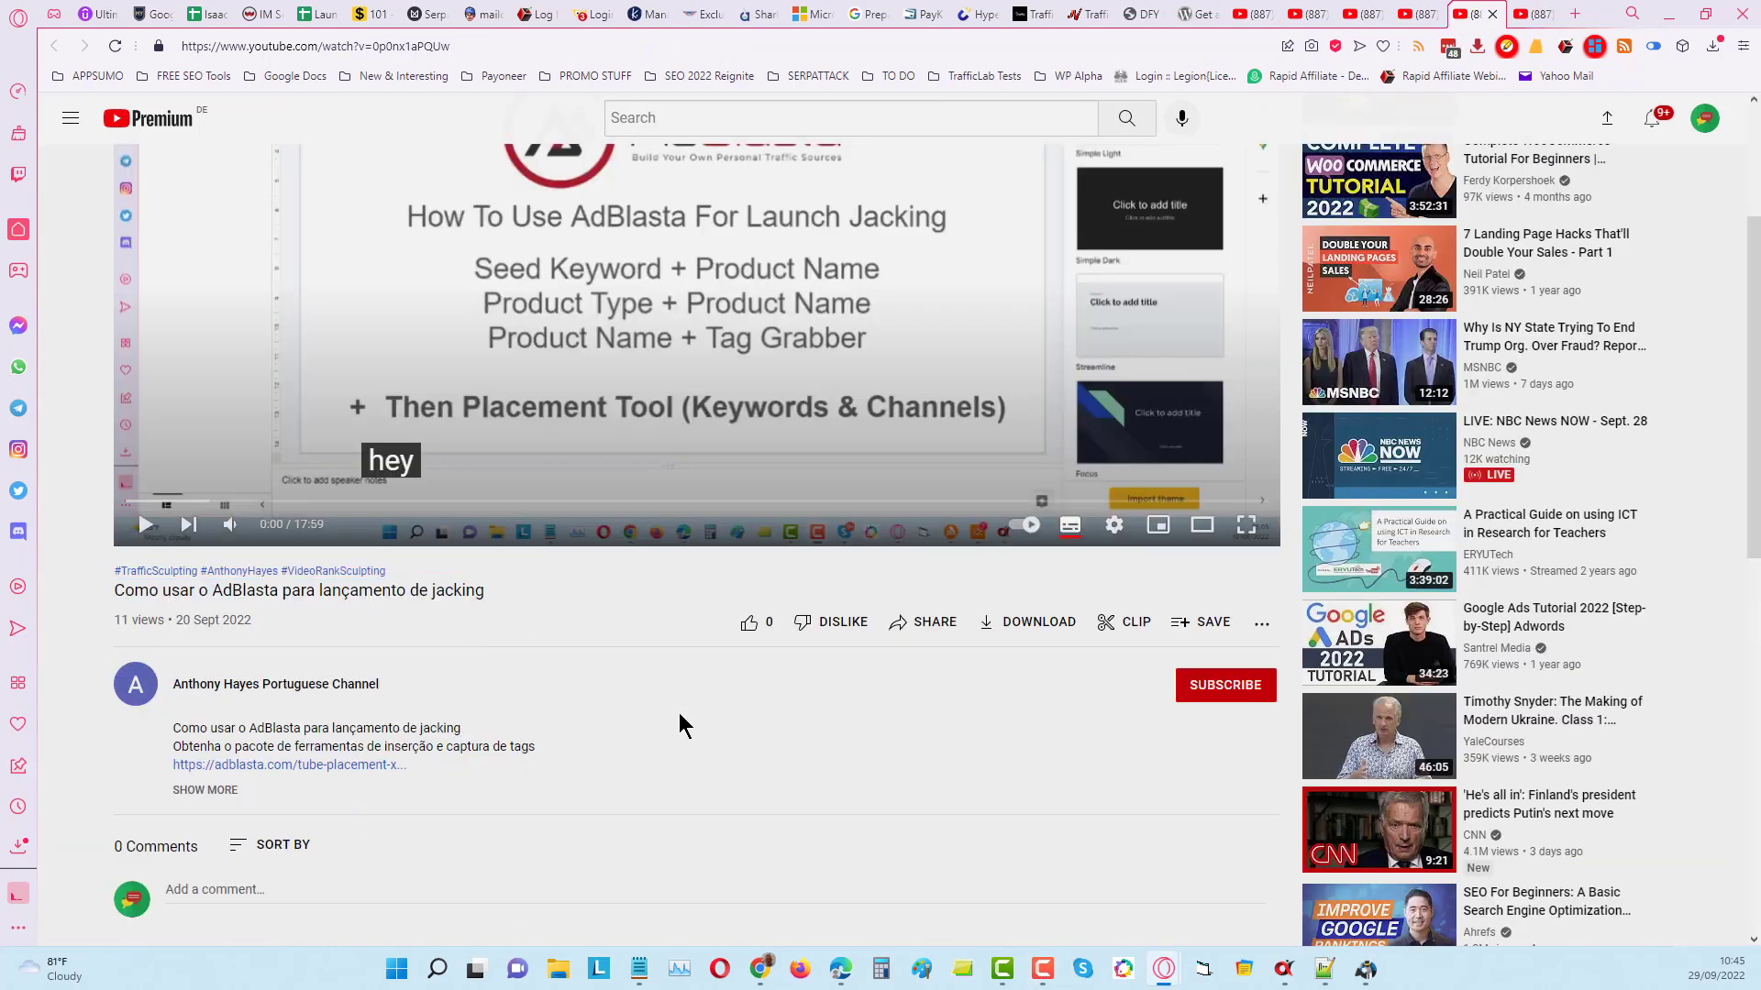
scroll(745, 789, "up", 2)
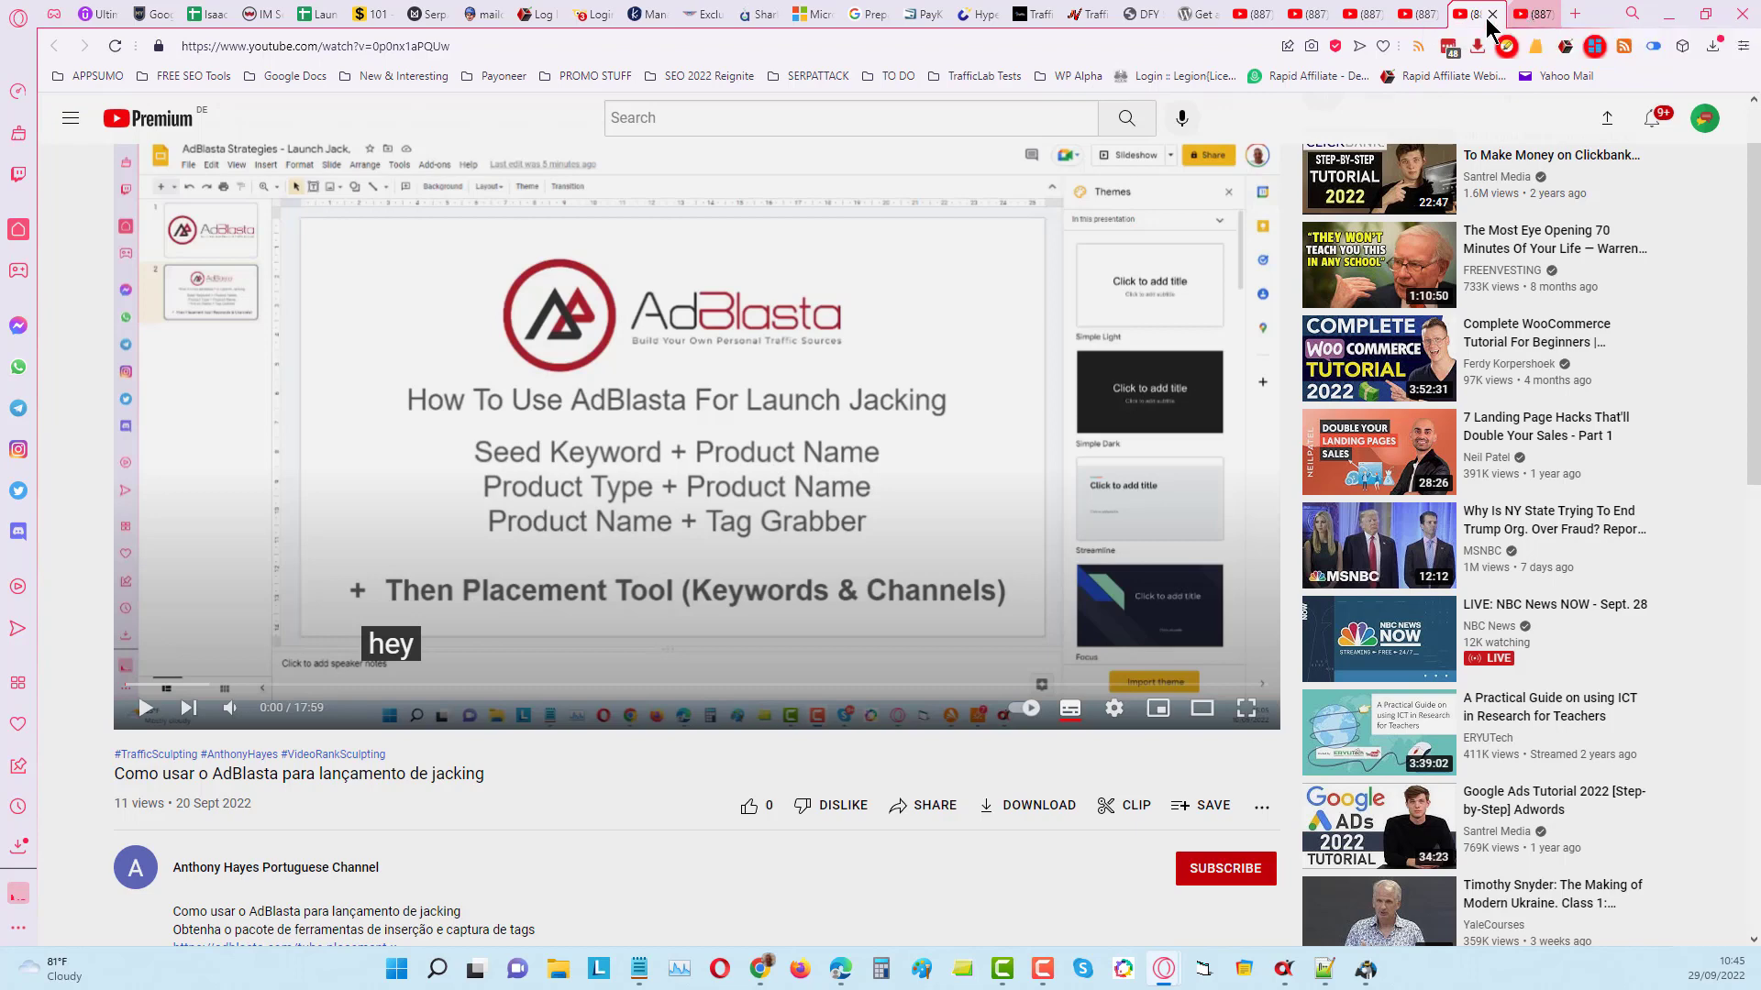
Look over the Italian and French AdBlasta video pages, then show the German title's search results.
left_click(1419, 14)
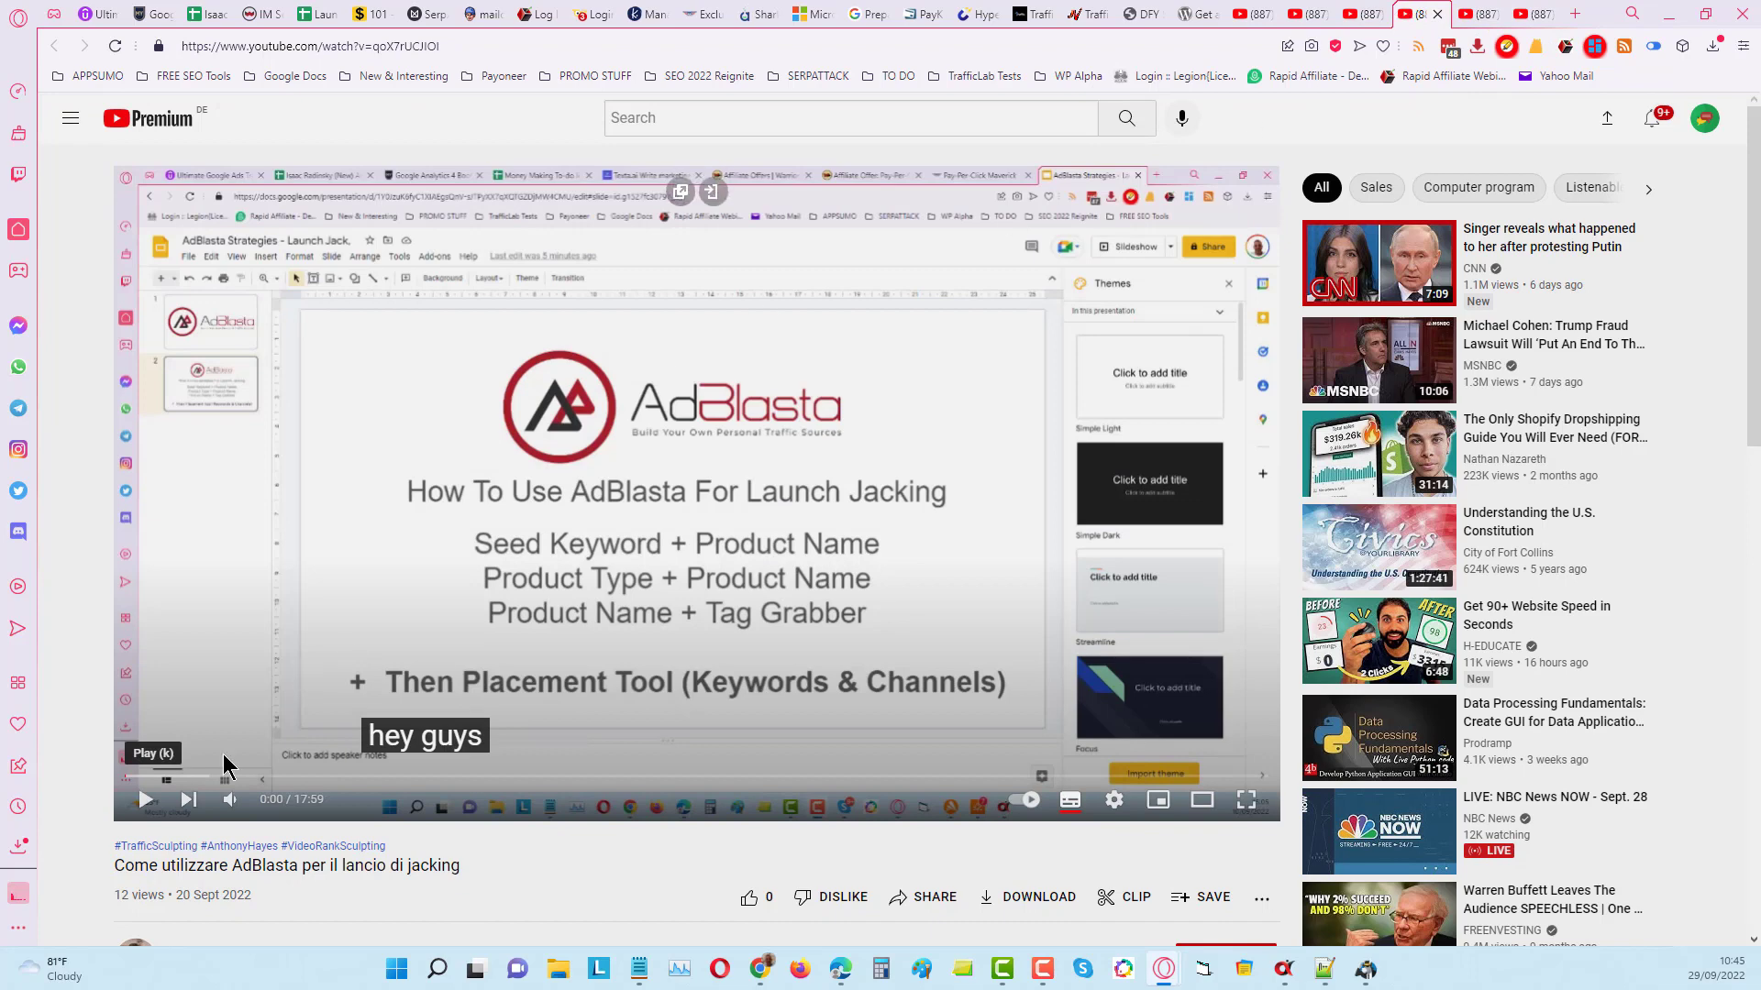
scroll(880, 813, "down", 3)
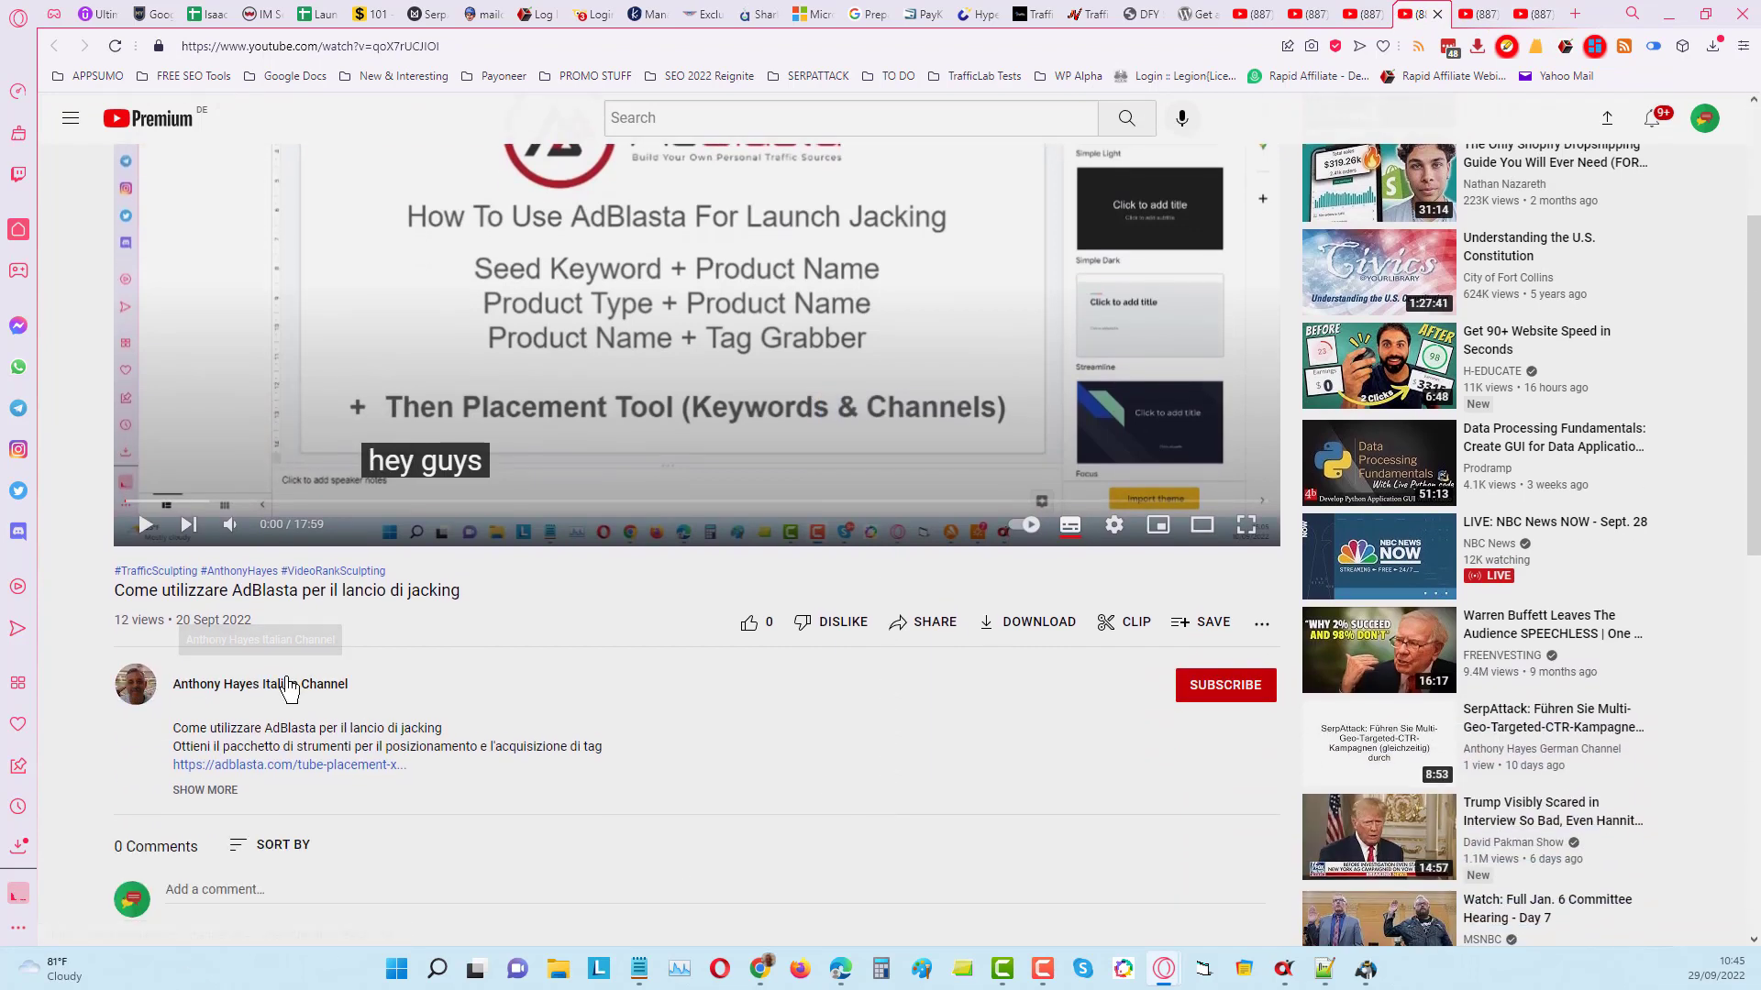
scroll(290, 690, "up", 1)
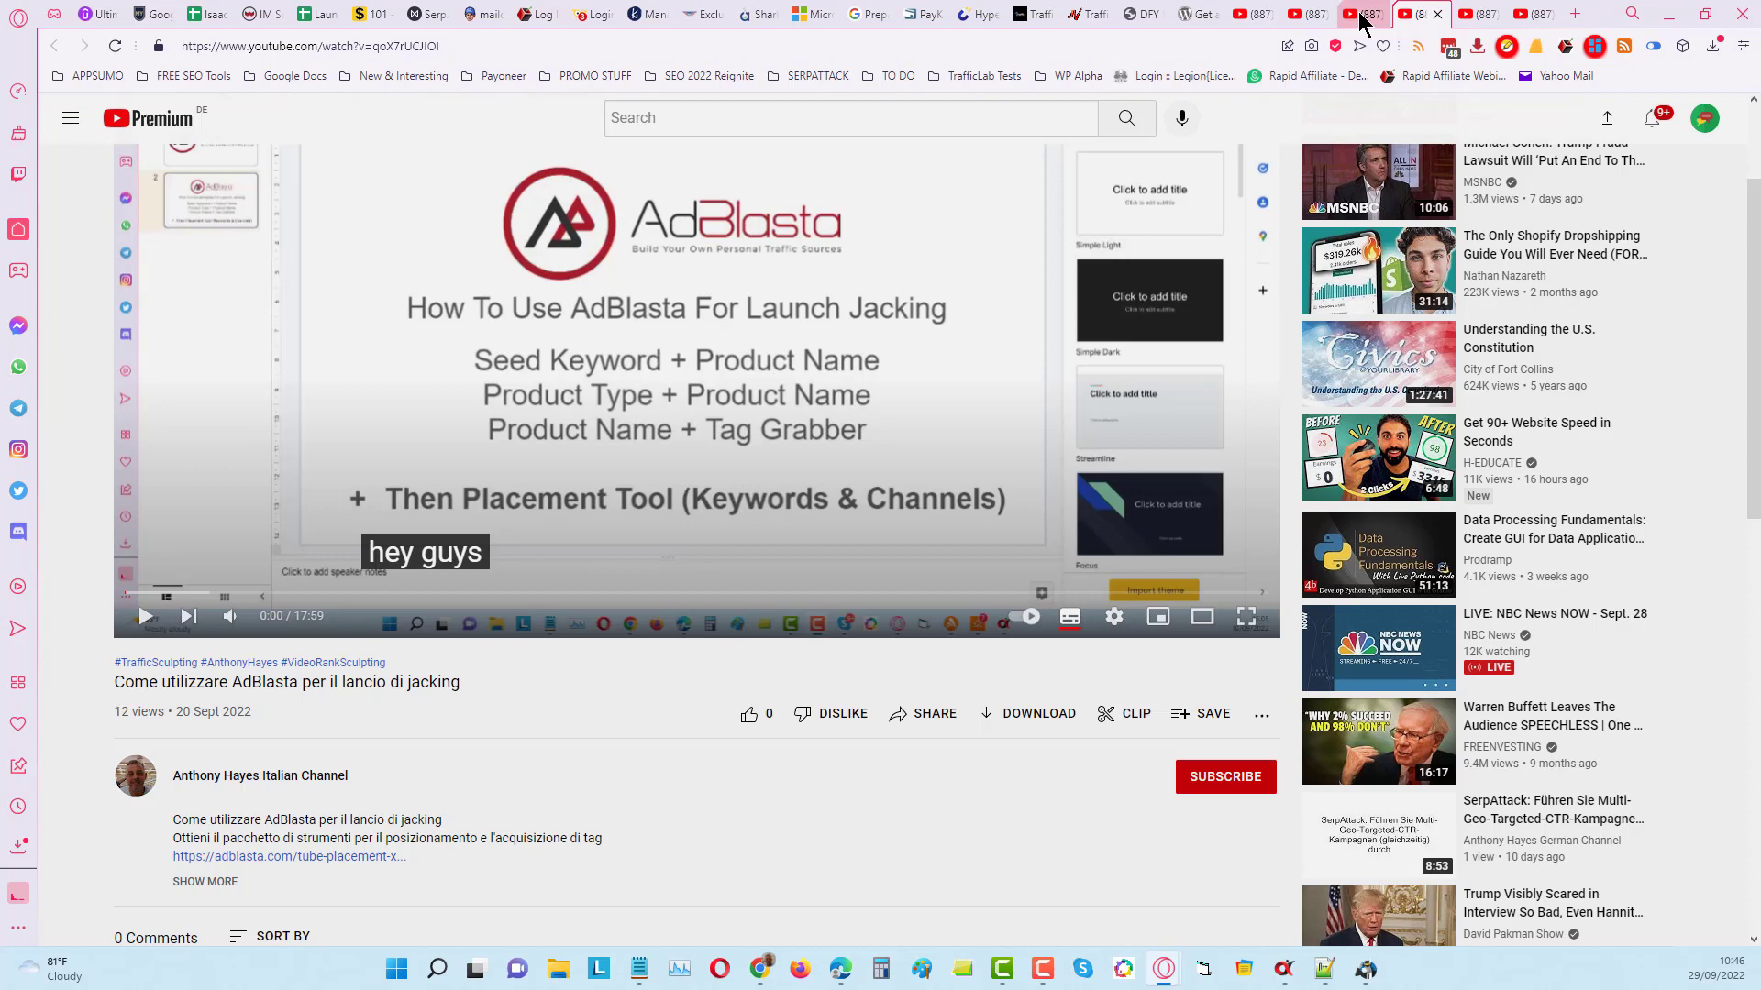
left_click(1364, 18)
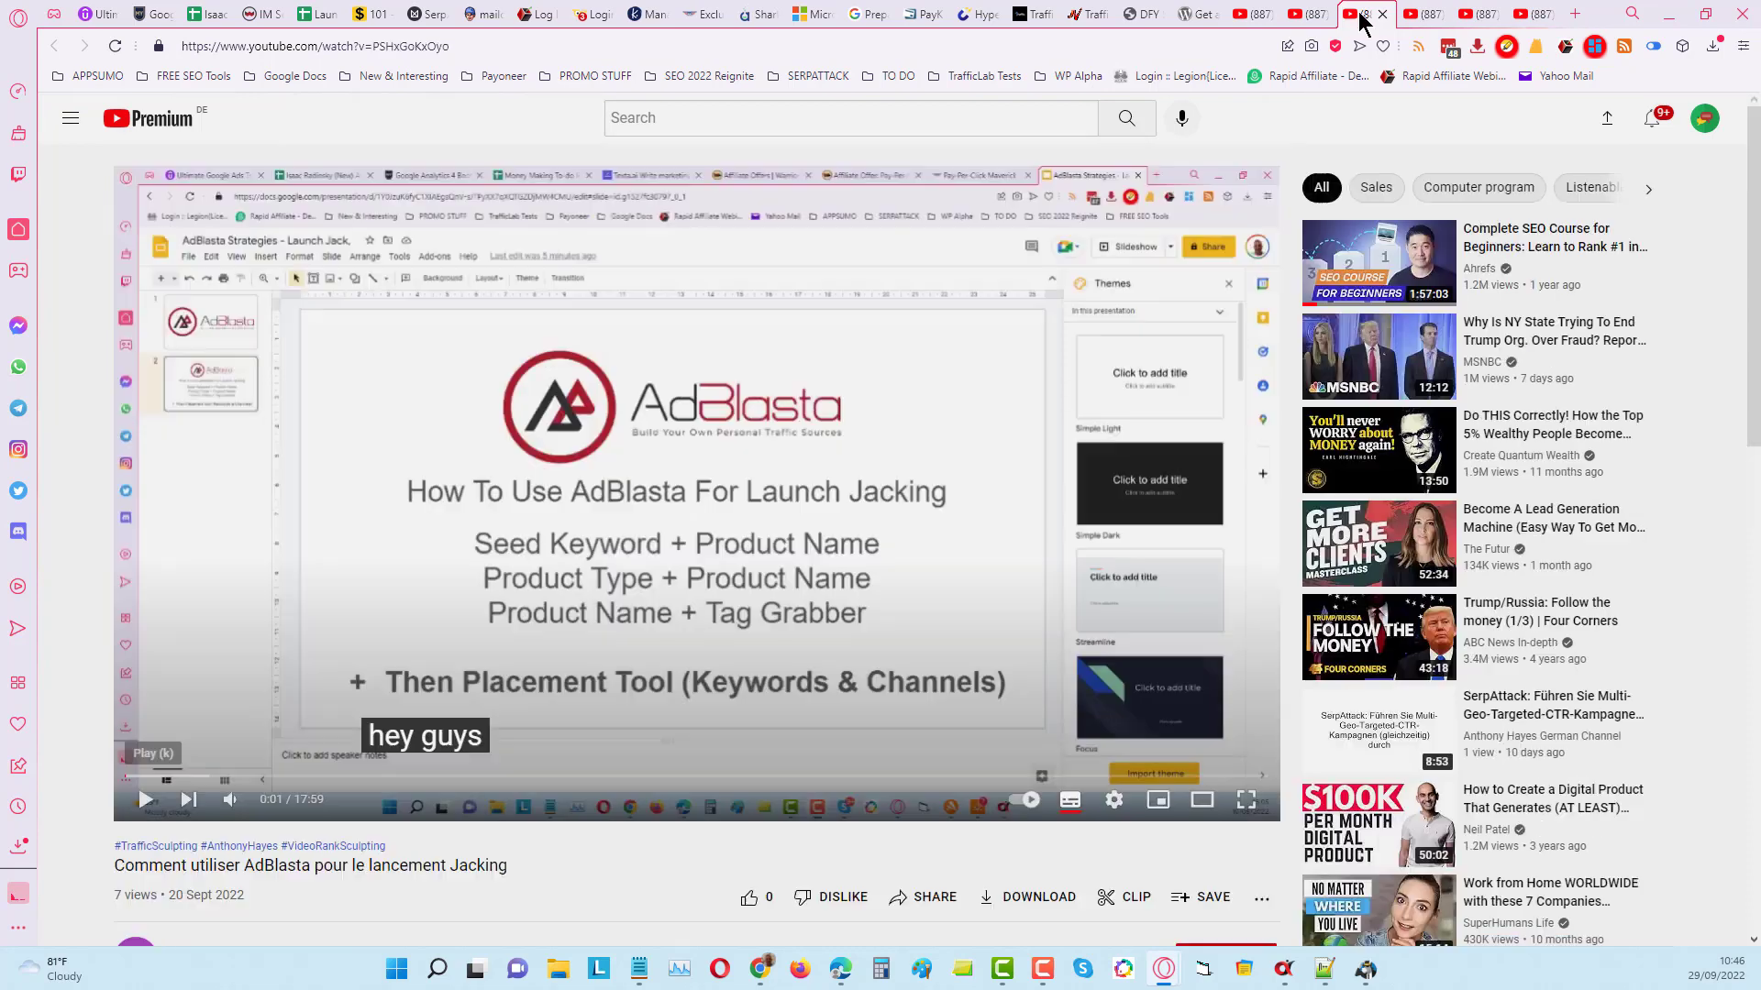
scroll(813, 810, "down", 2)
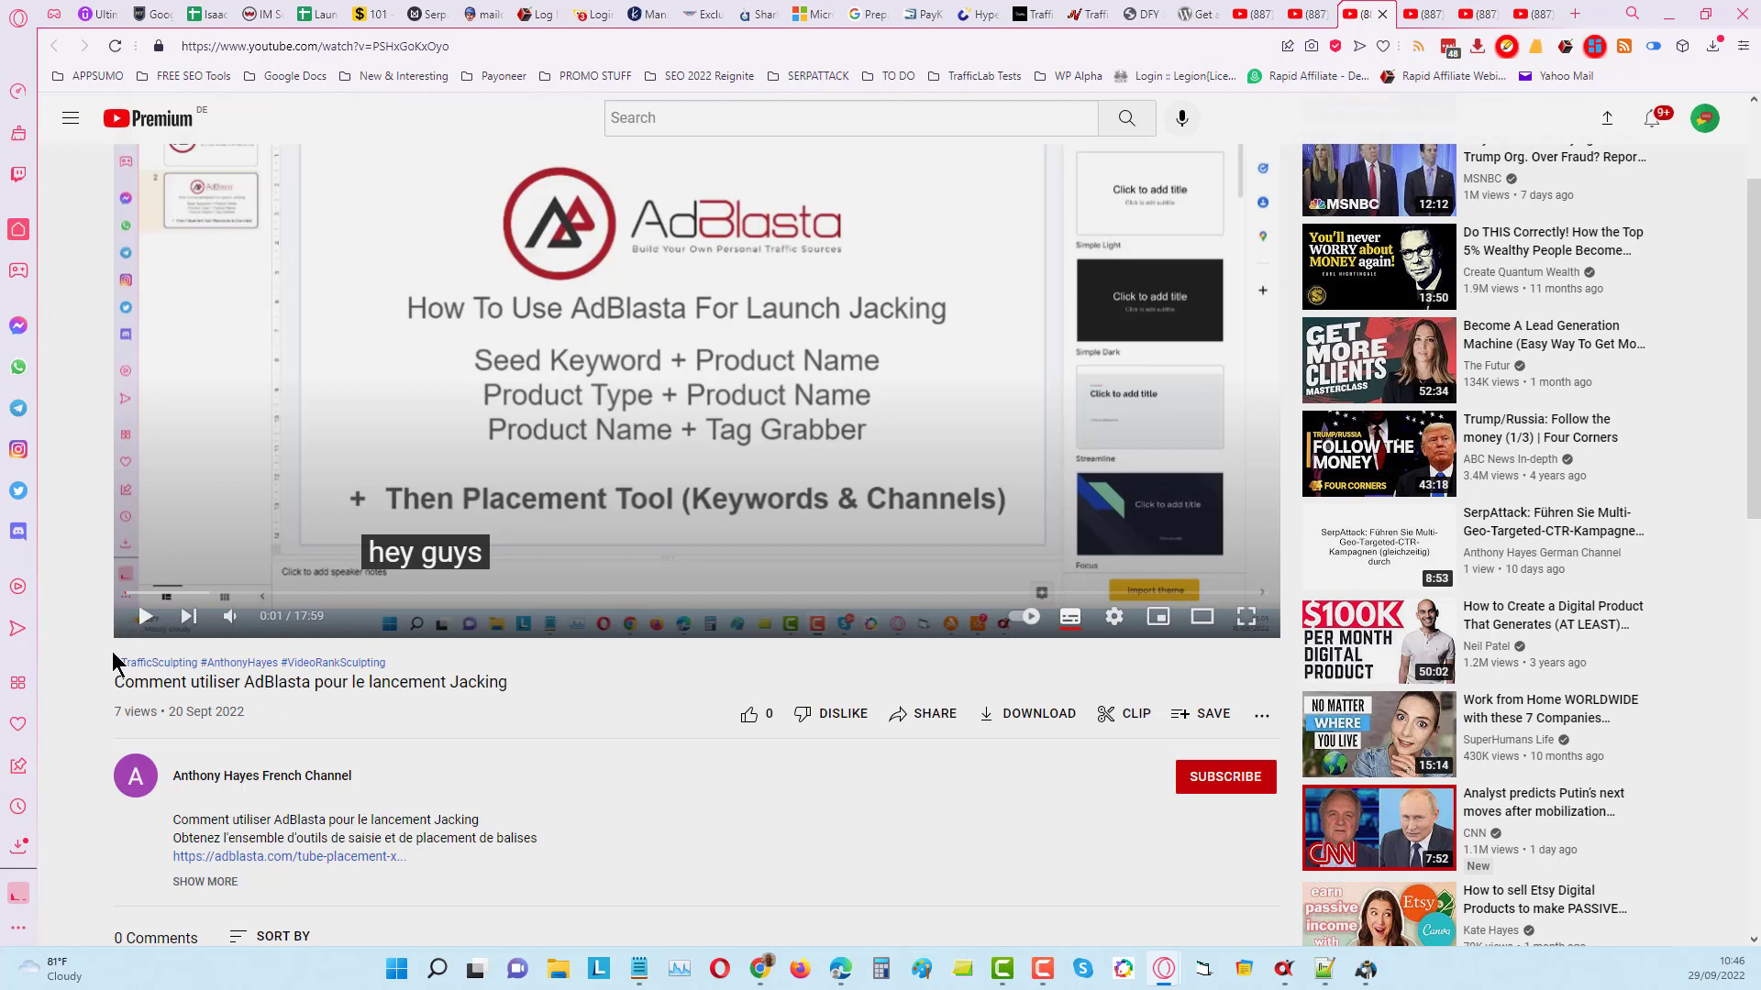
left_click(1307, 19)
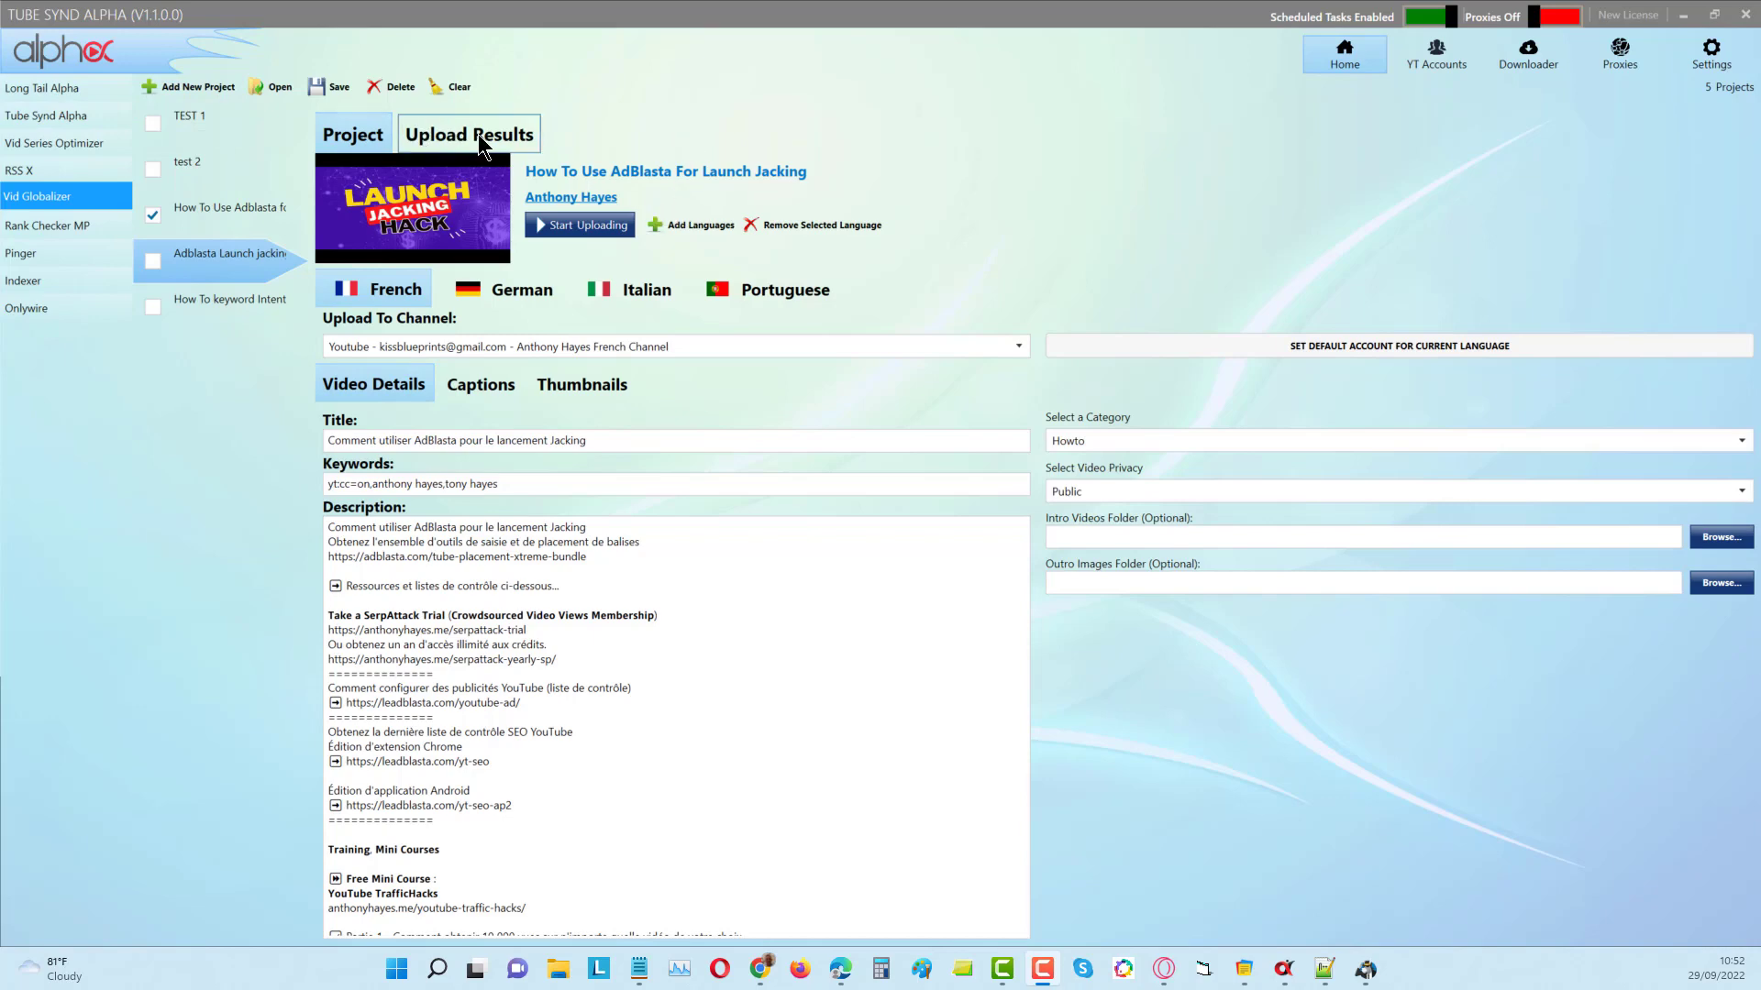
left_click(477, 134)
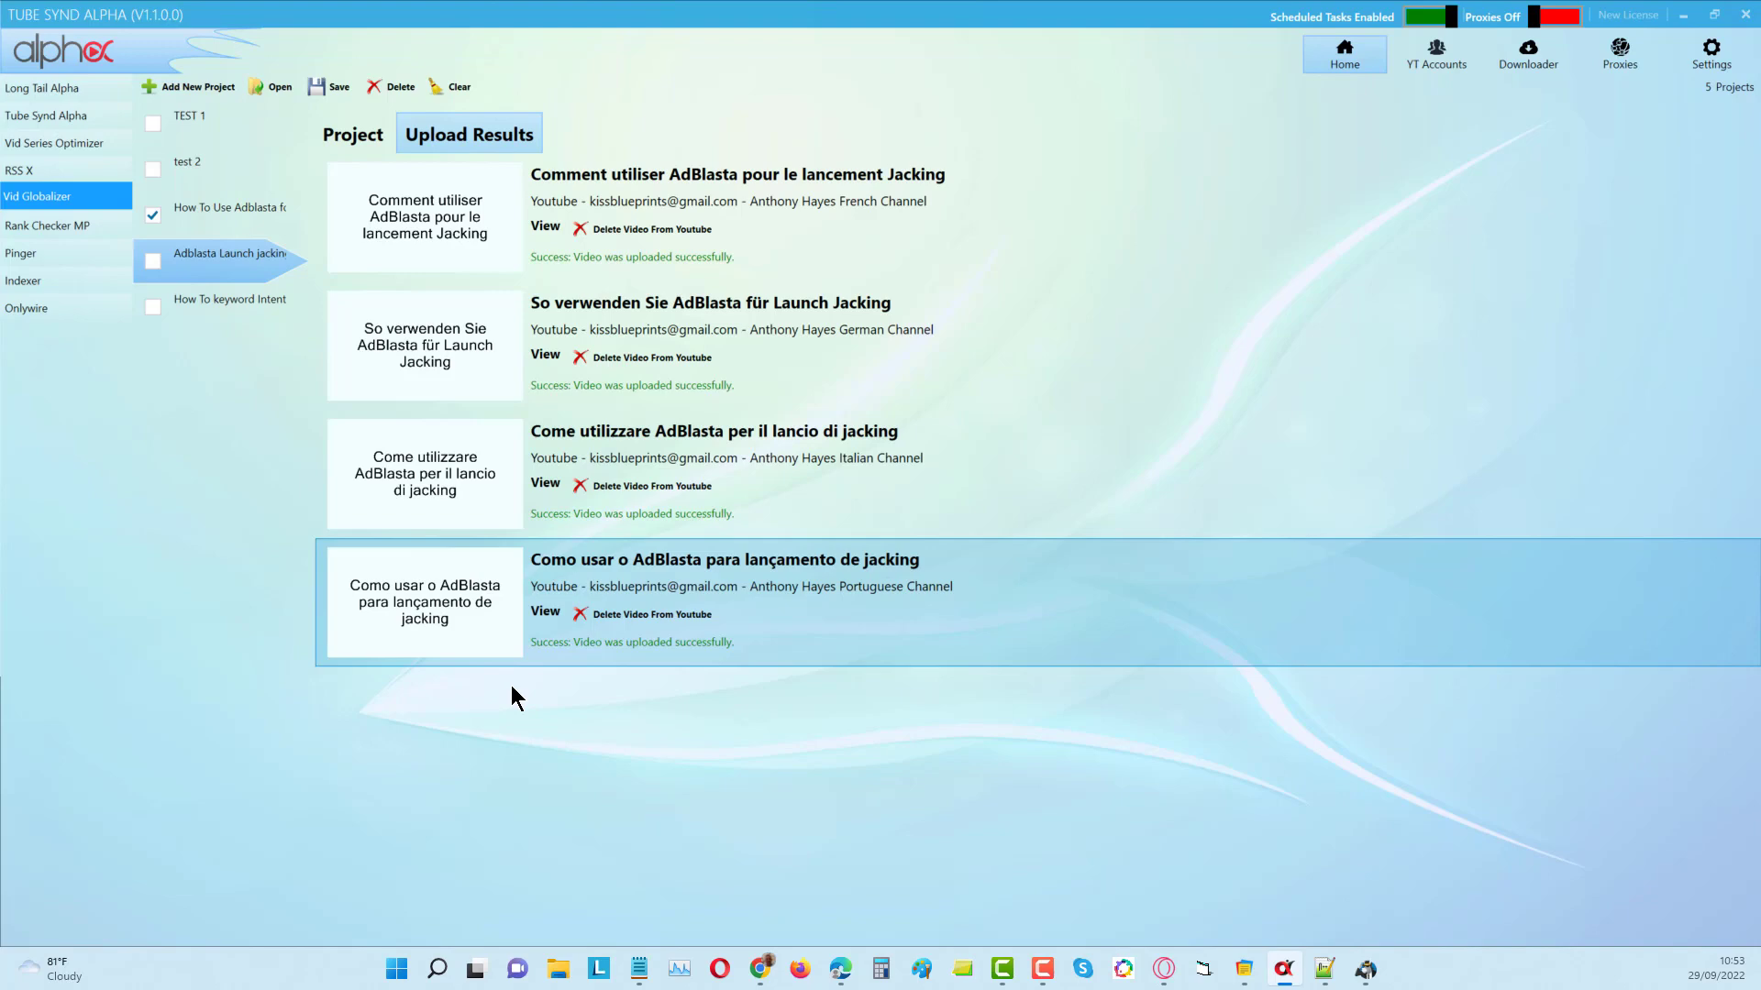
left_click(354, 138)
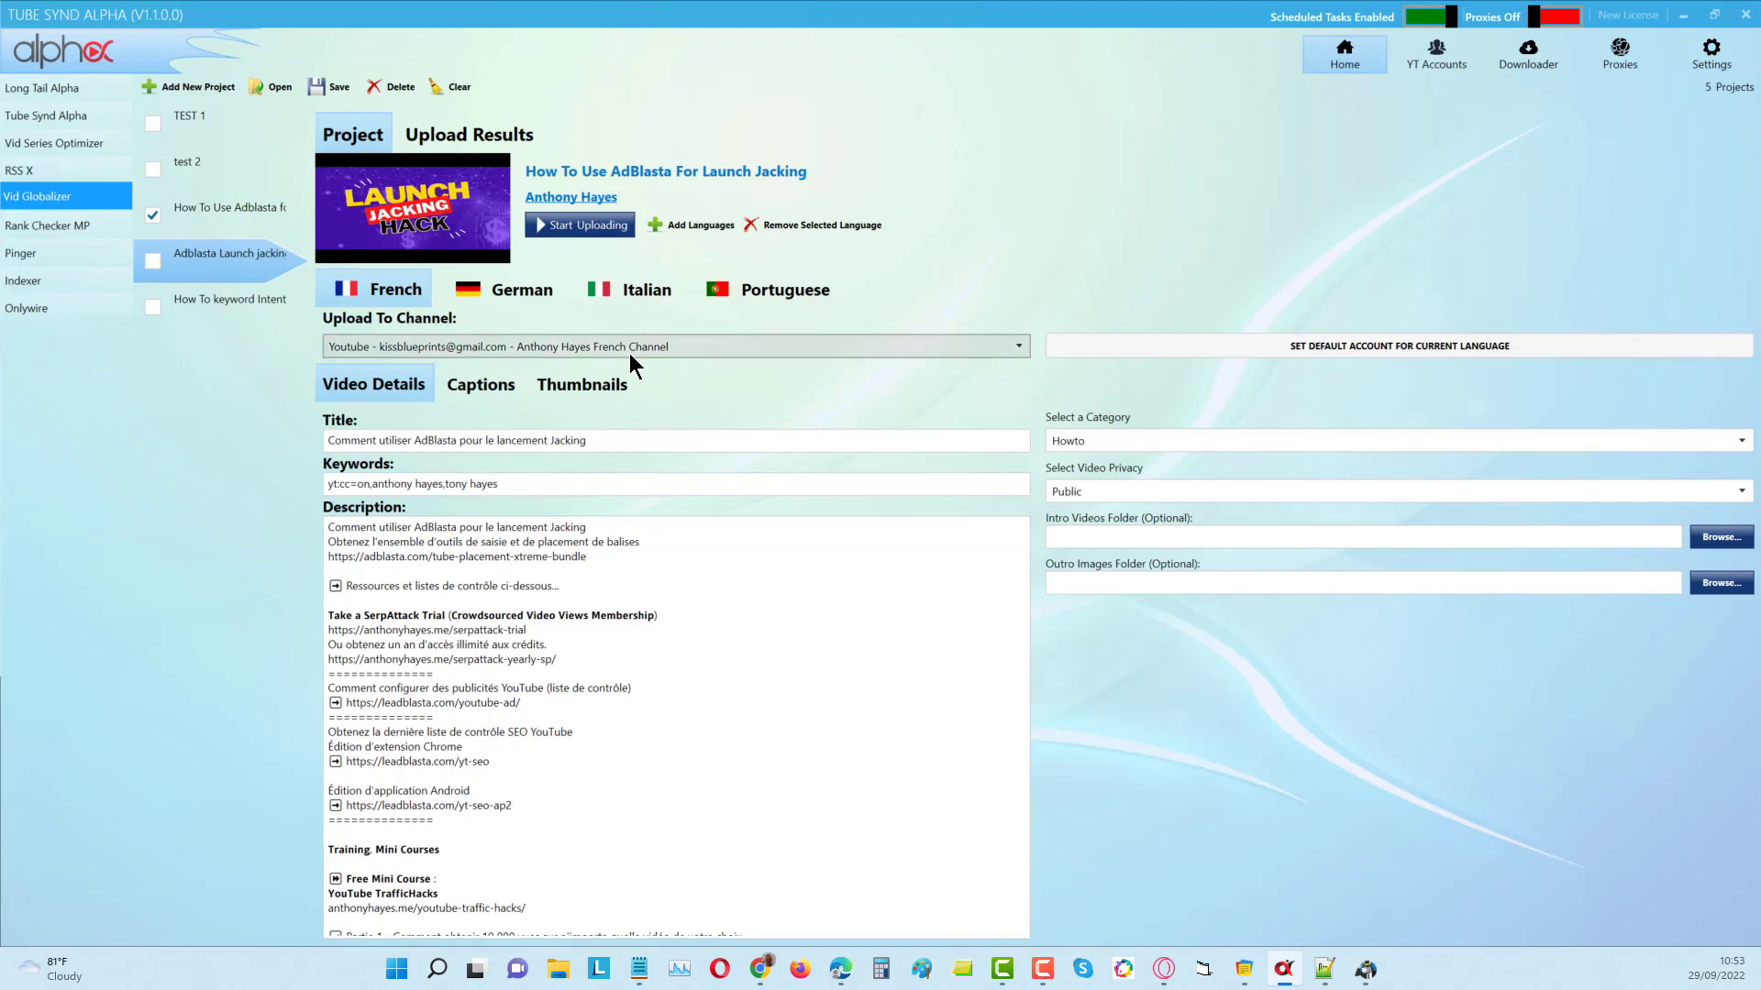
Set the French channel as default for French uploads and view the French Thumbnails options.
left_click(1341, 350)
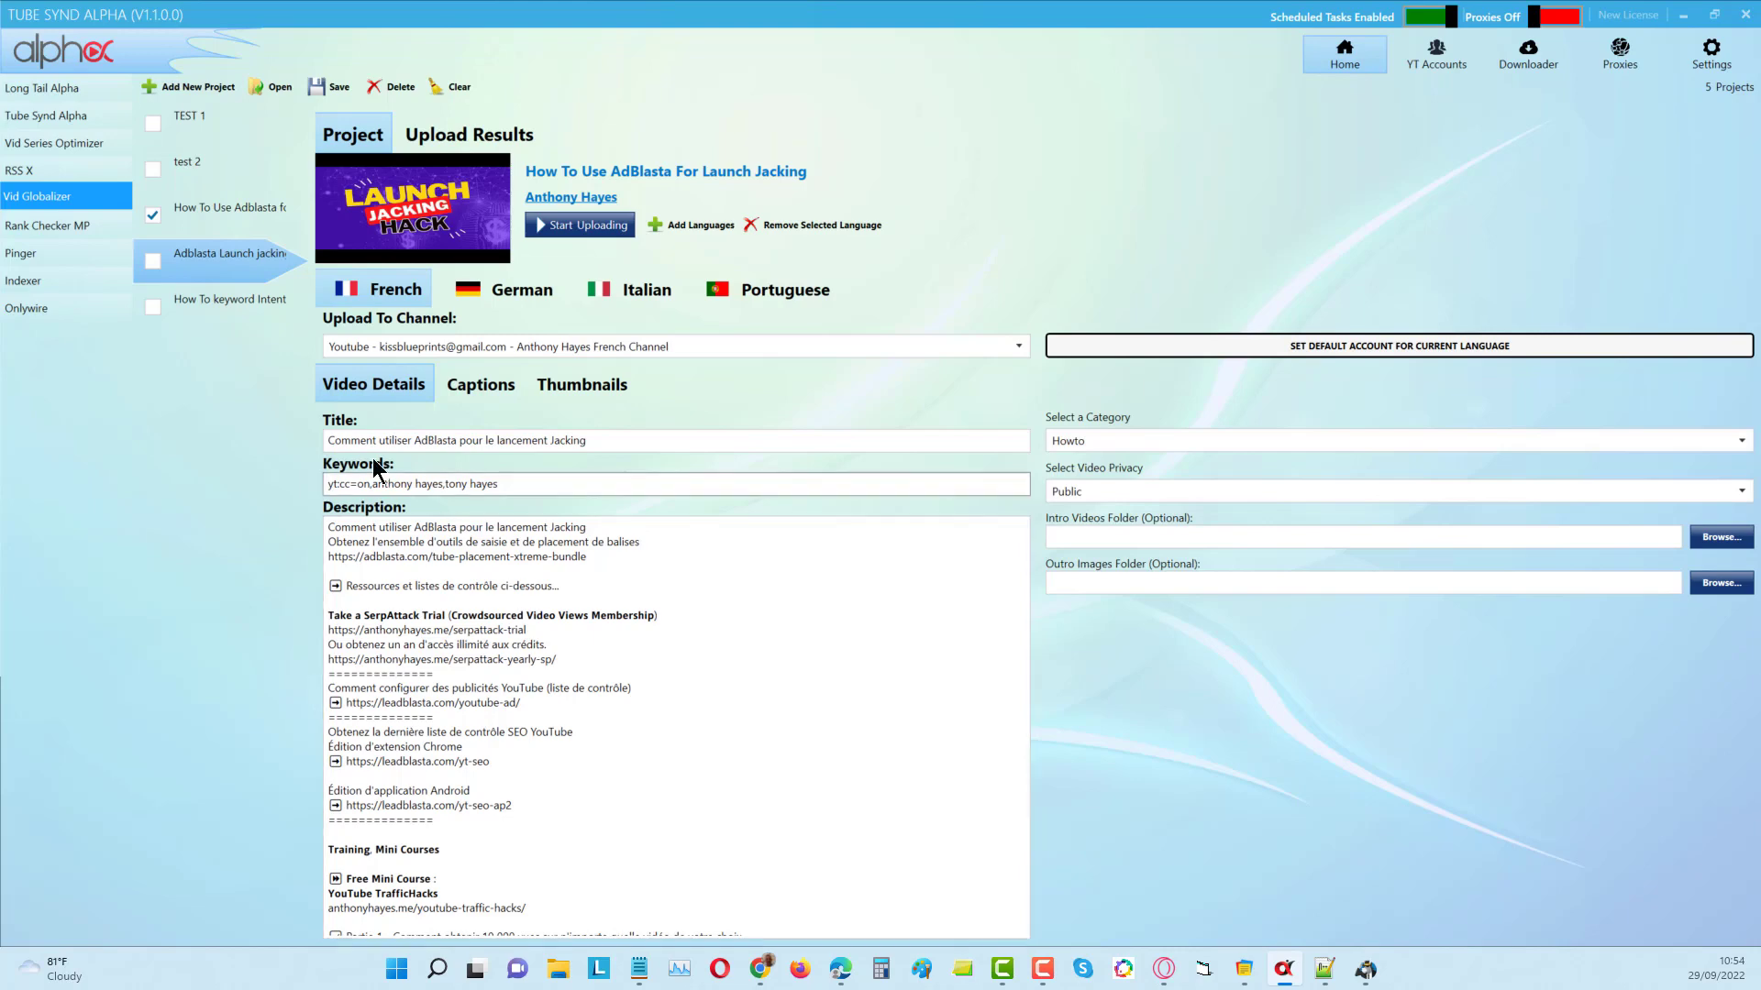
left_click(564, 387)
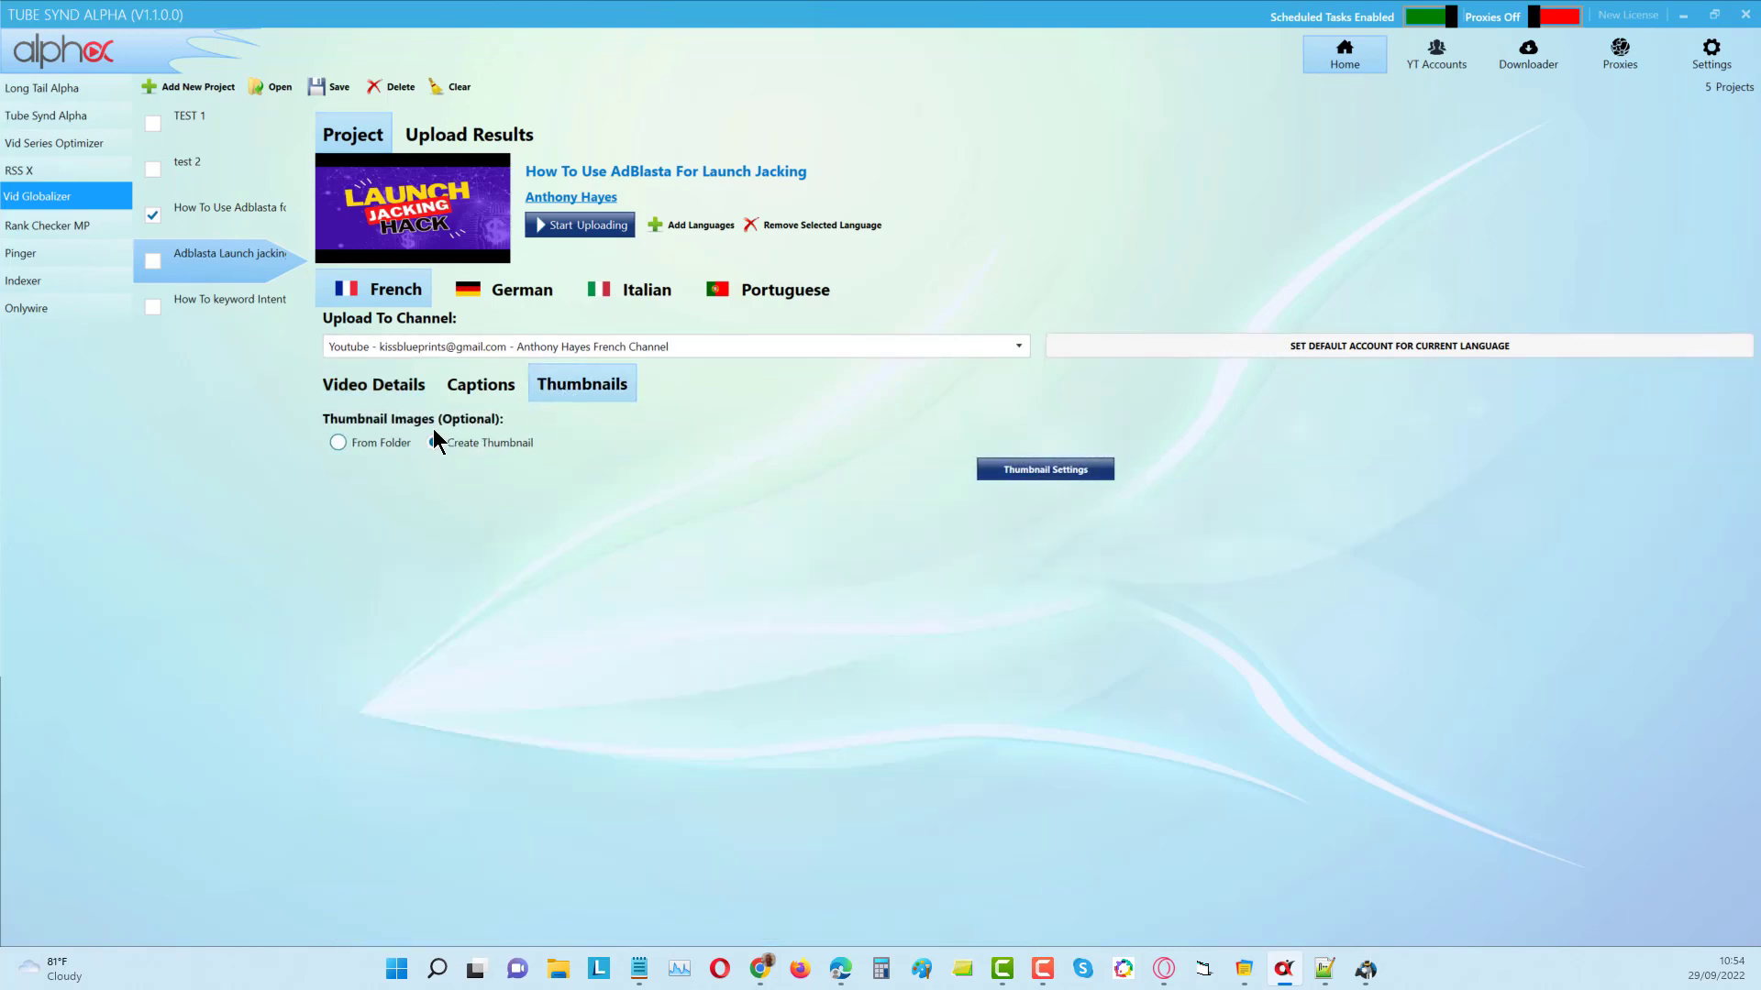
Set the French generated thumbnail's background colour to pale white.
left_click(1065, 471)
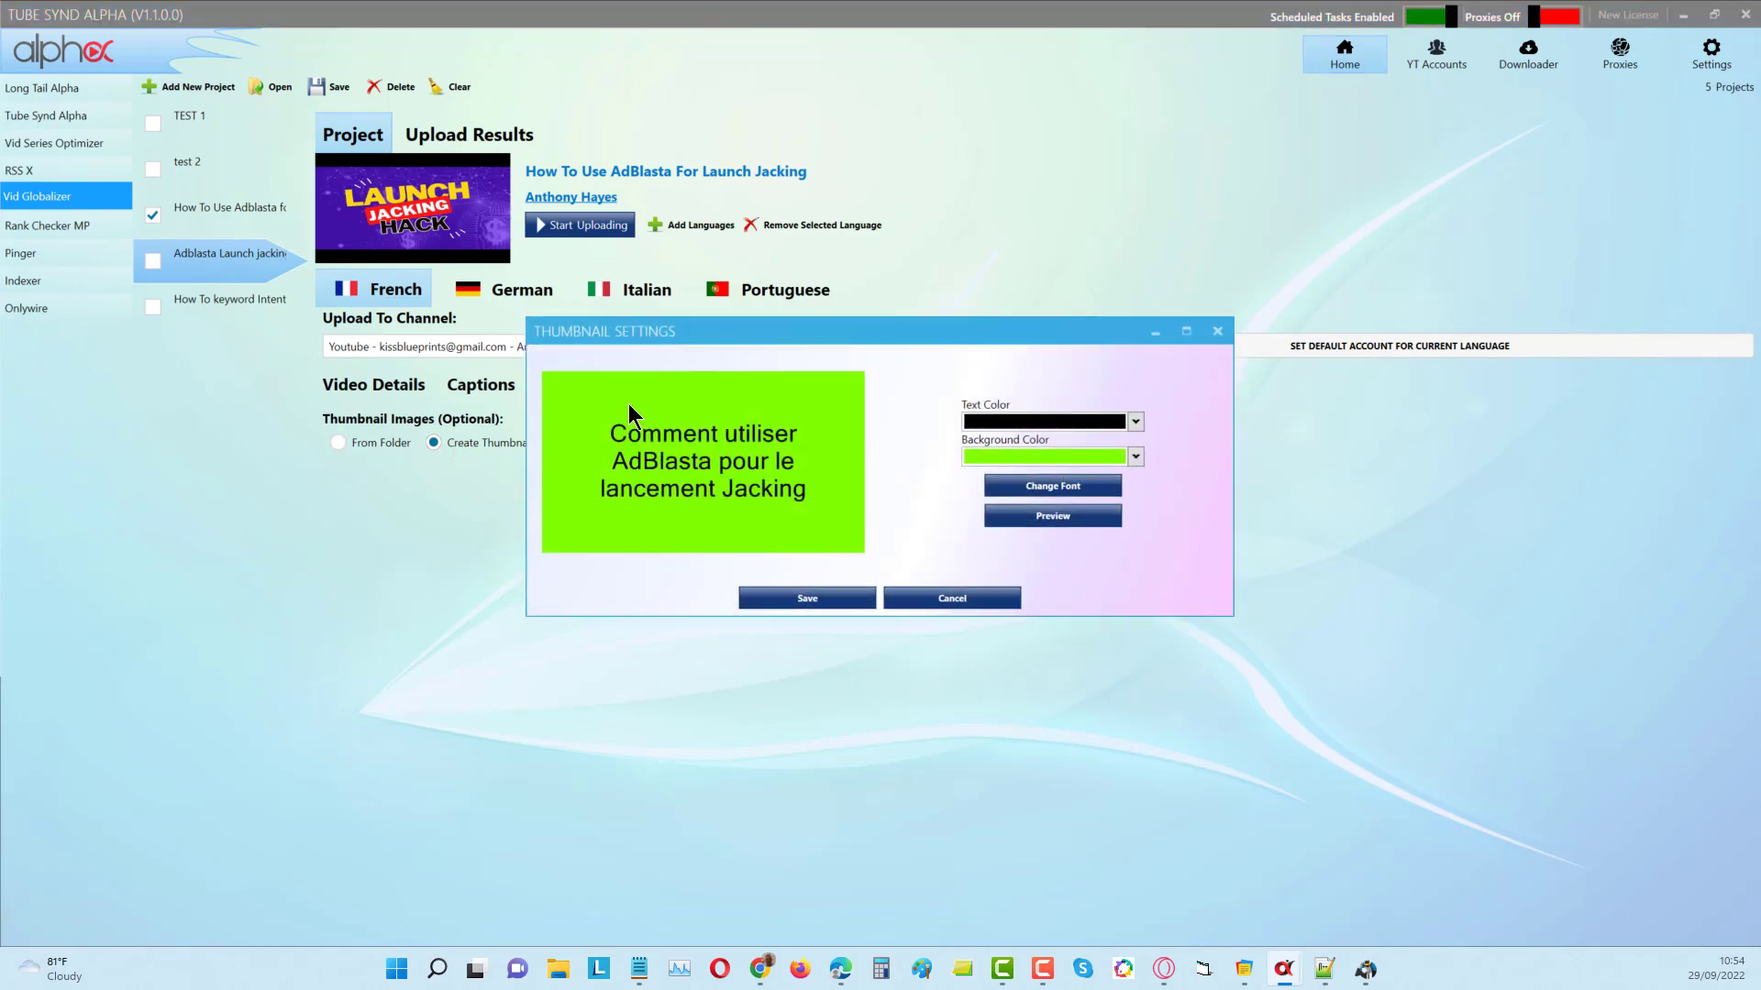
left_click(1091, 458)
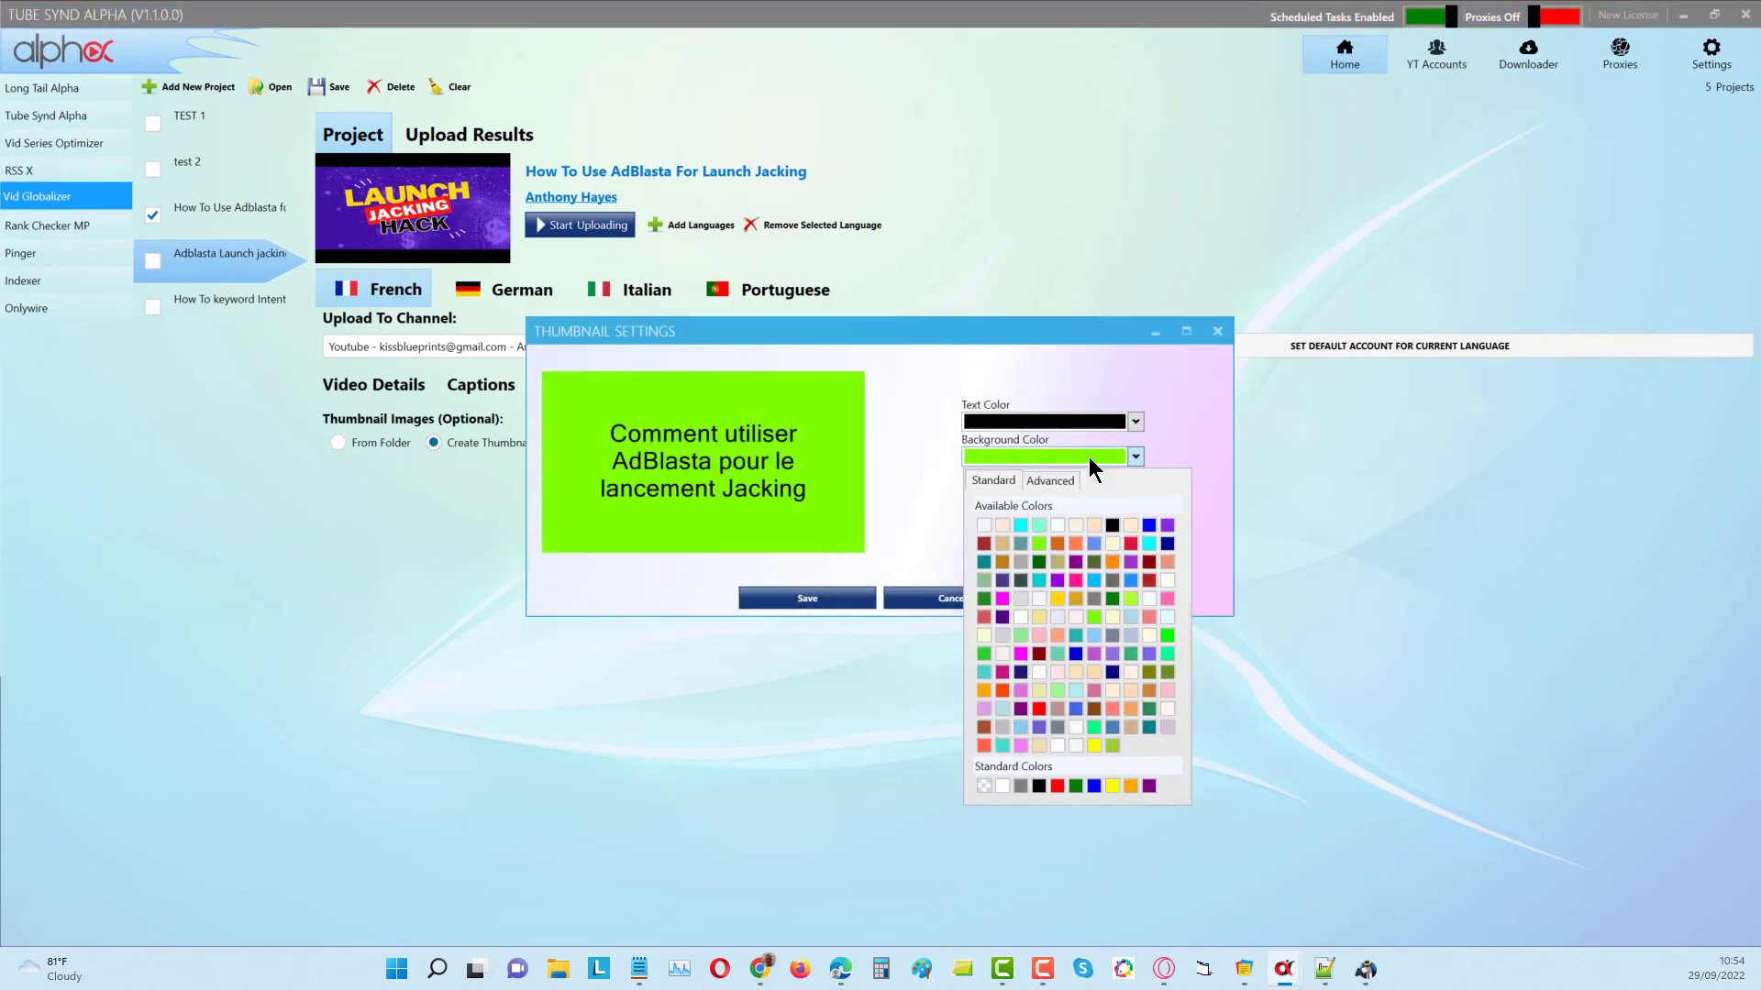
left_click(984, 525)
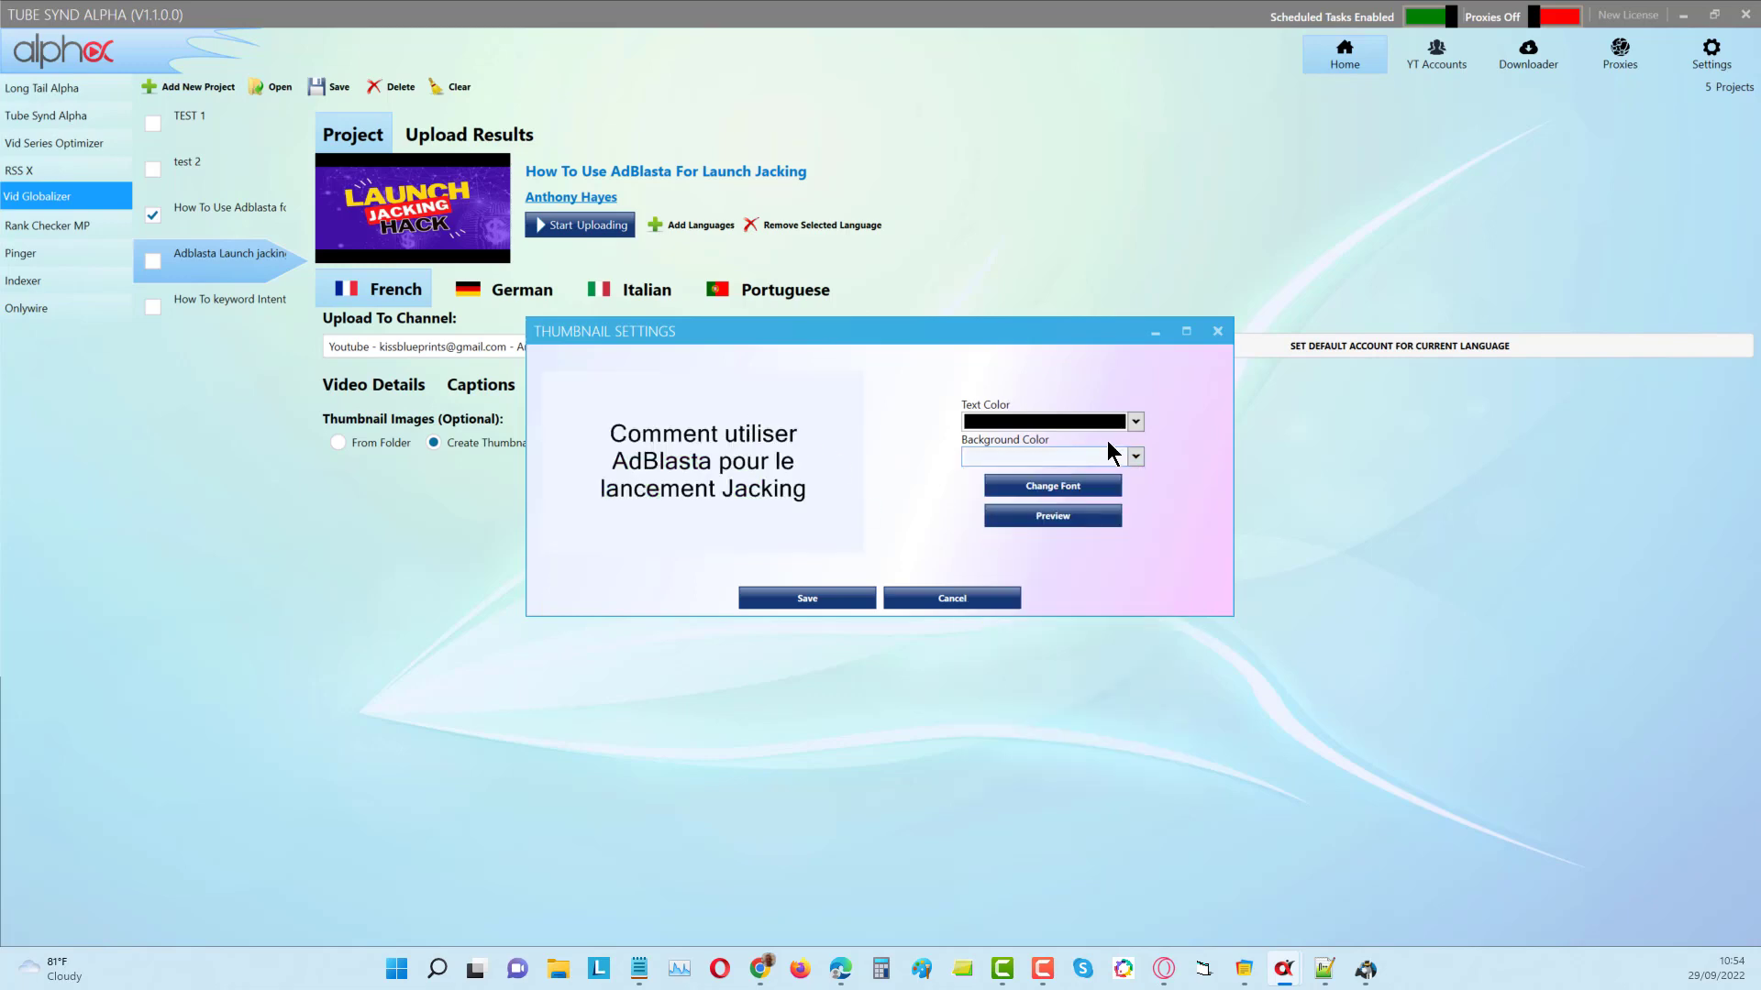
Try pink and green text colours, settle on black, and save the thumbnail settings.
left_click(1041, 421)
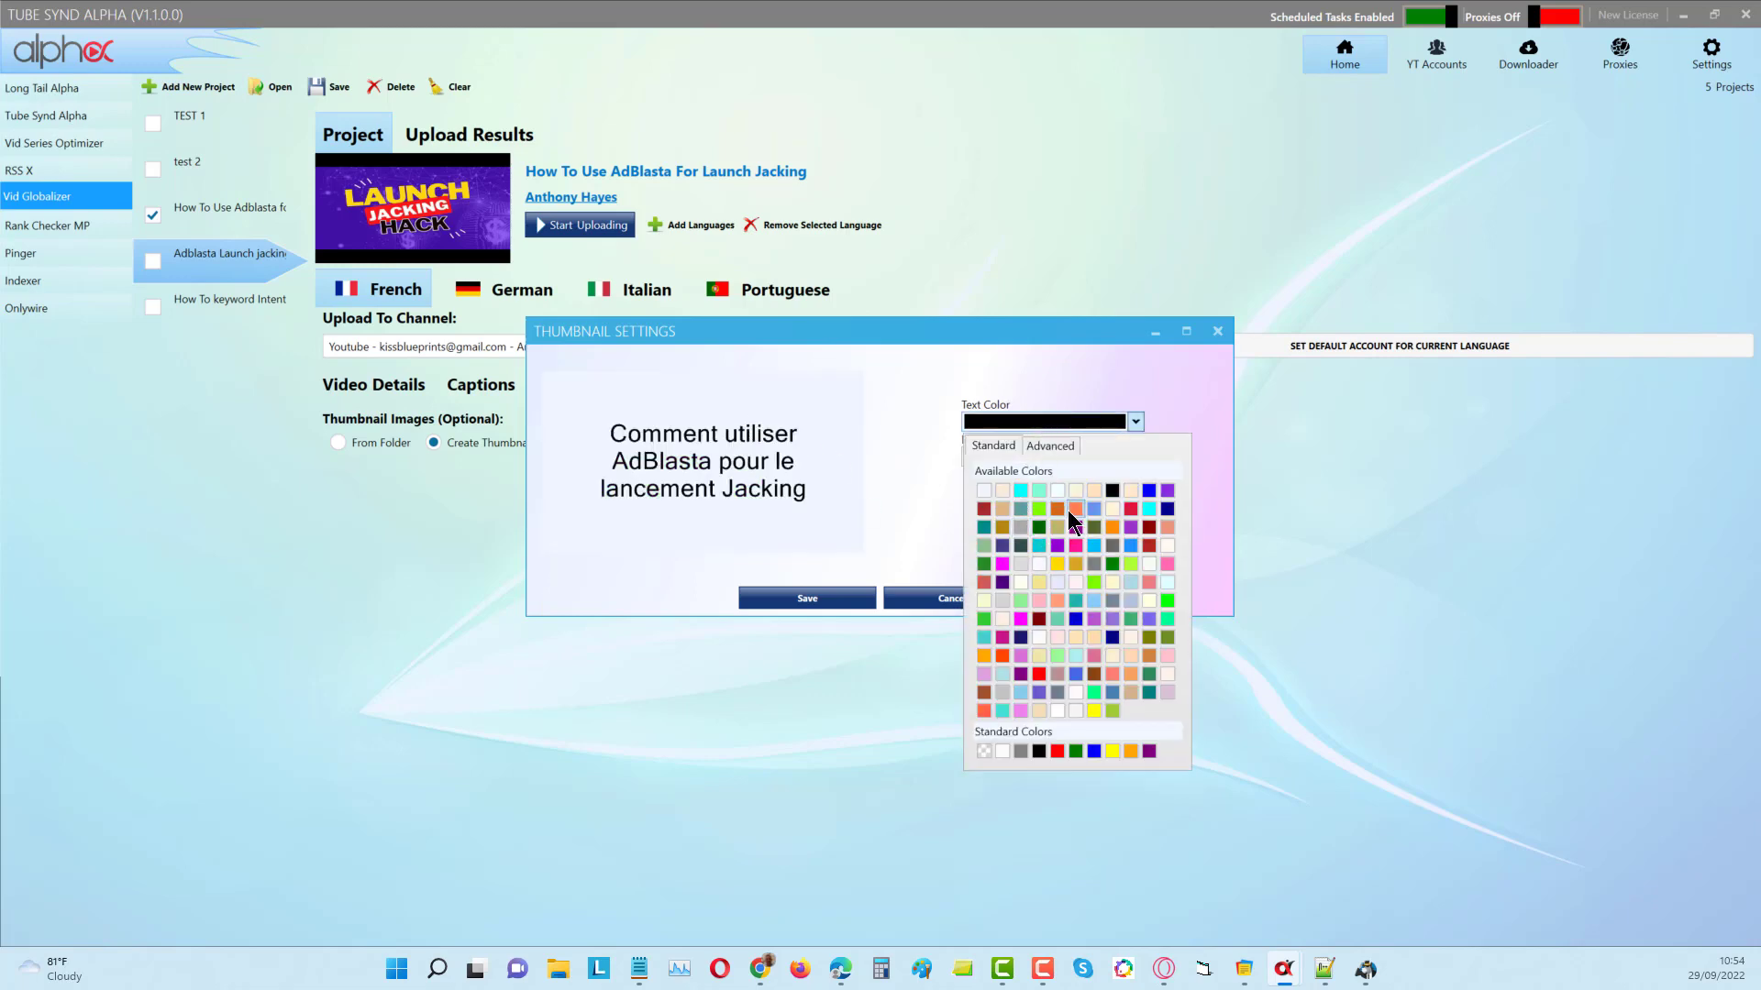
left_click(1112, 492)
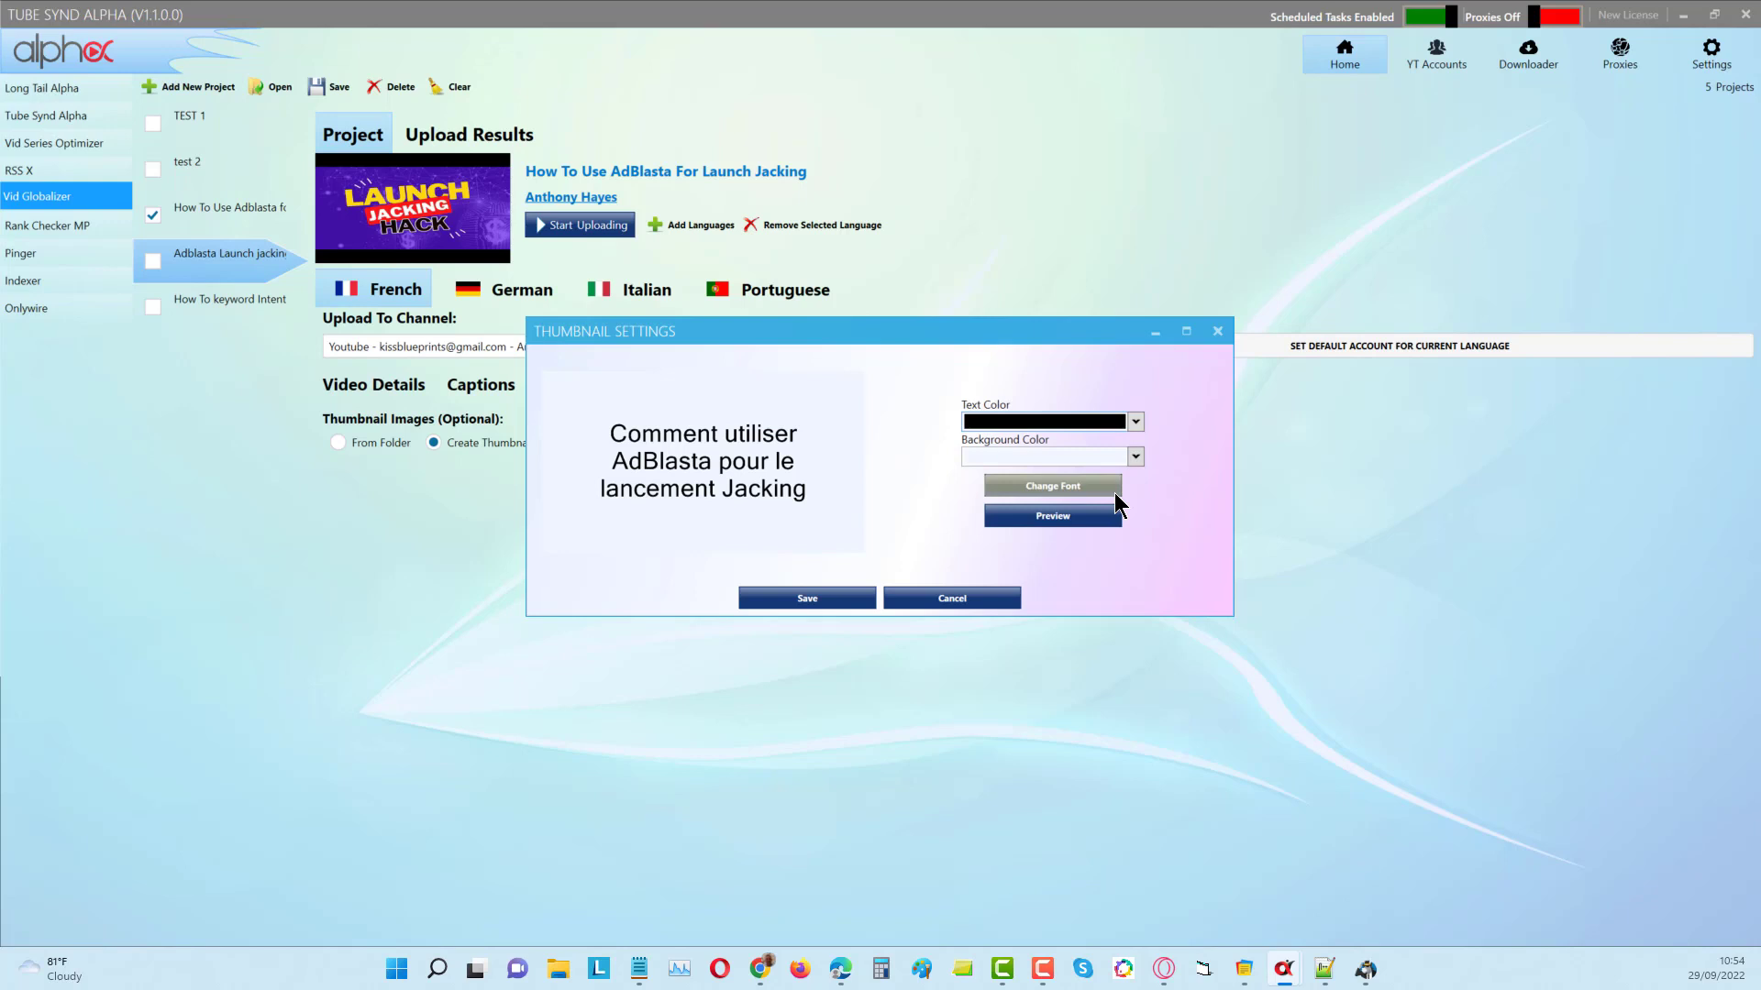
left_click(1095, 420)
left_click(1078, 545)
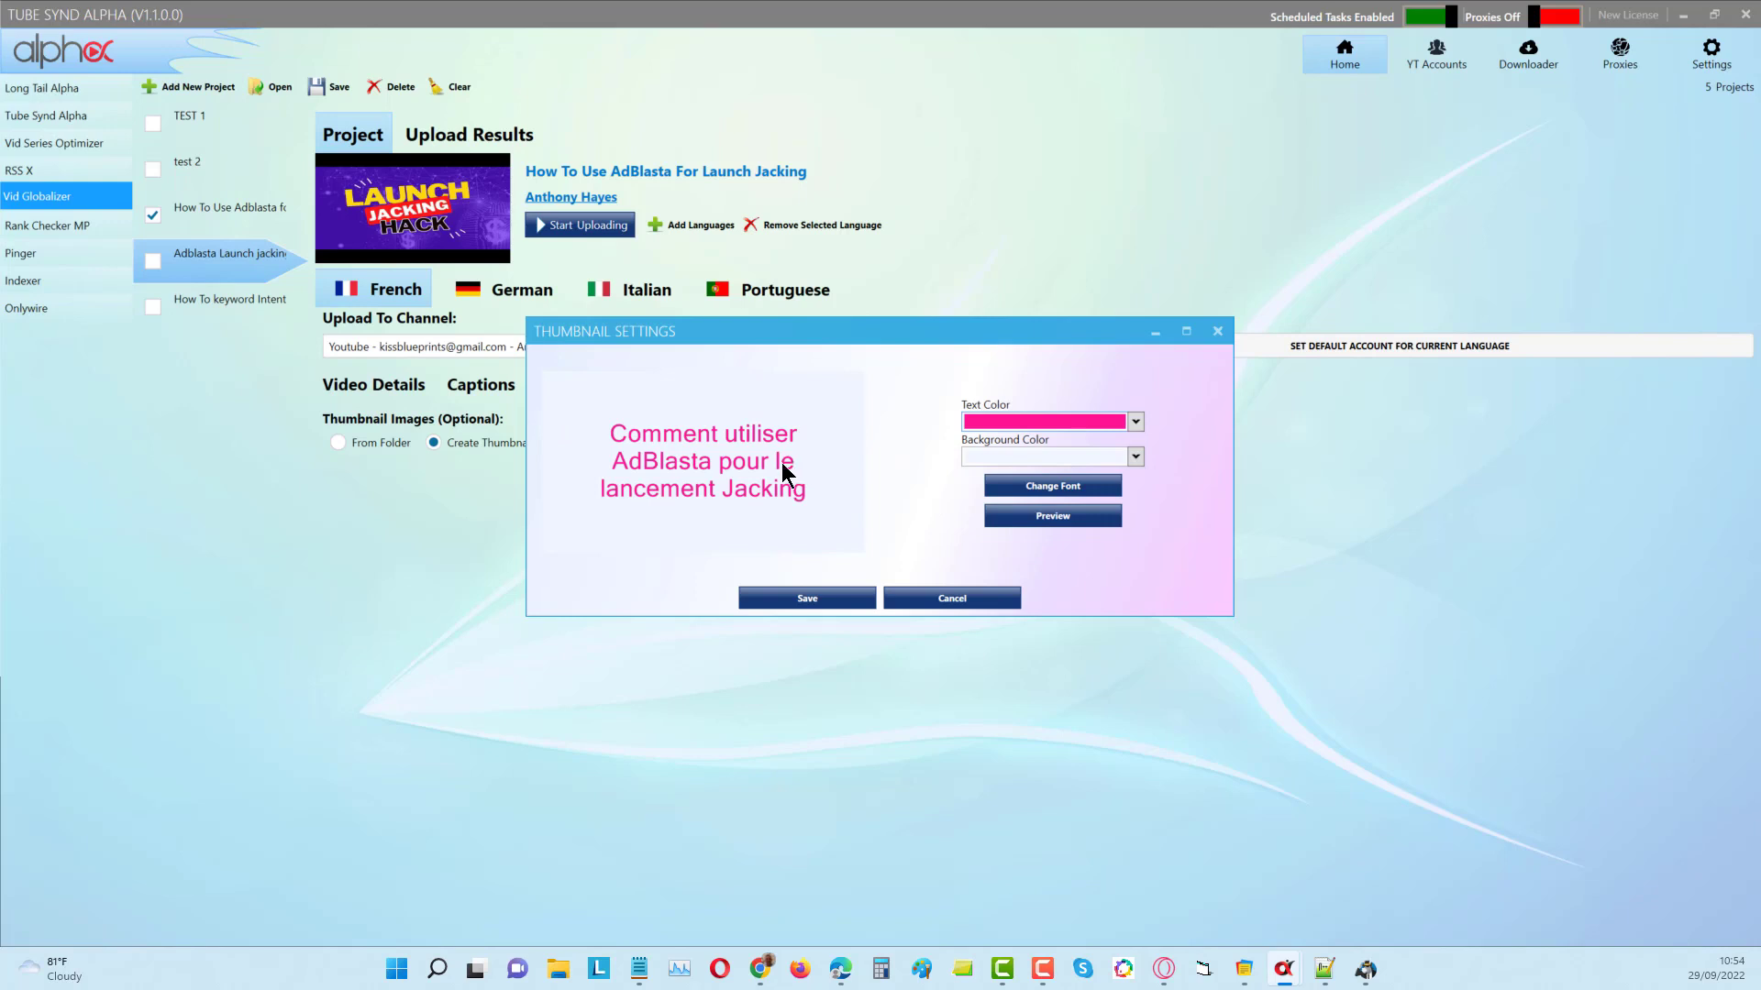
left_click(987, 425)
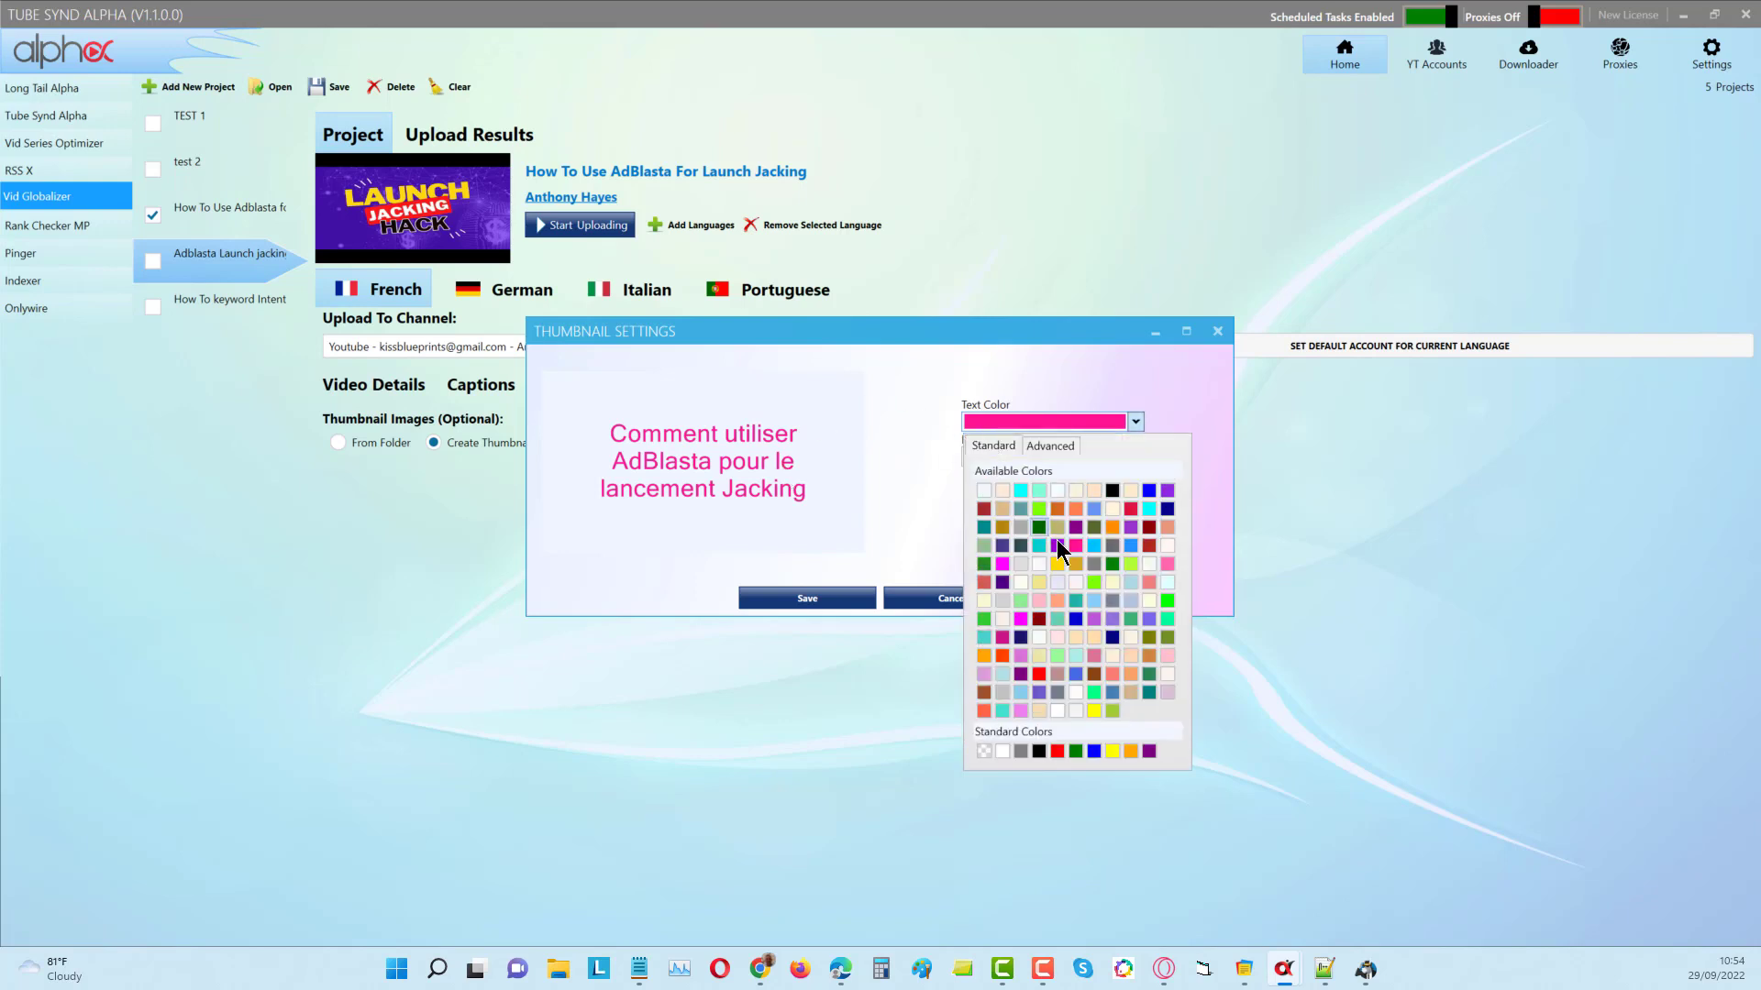
left_click(1129, 563)
left_click(1045, 422)
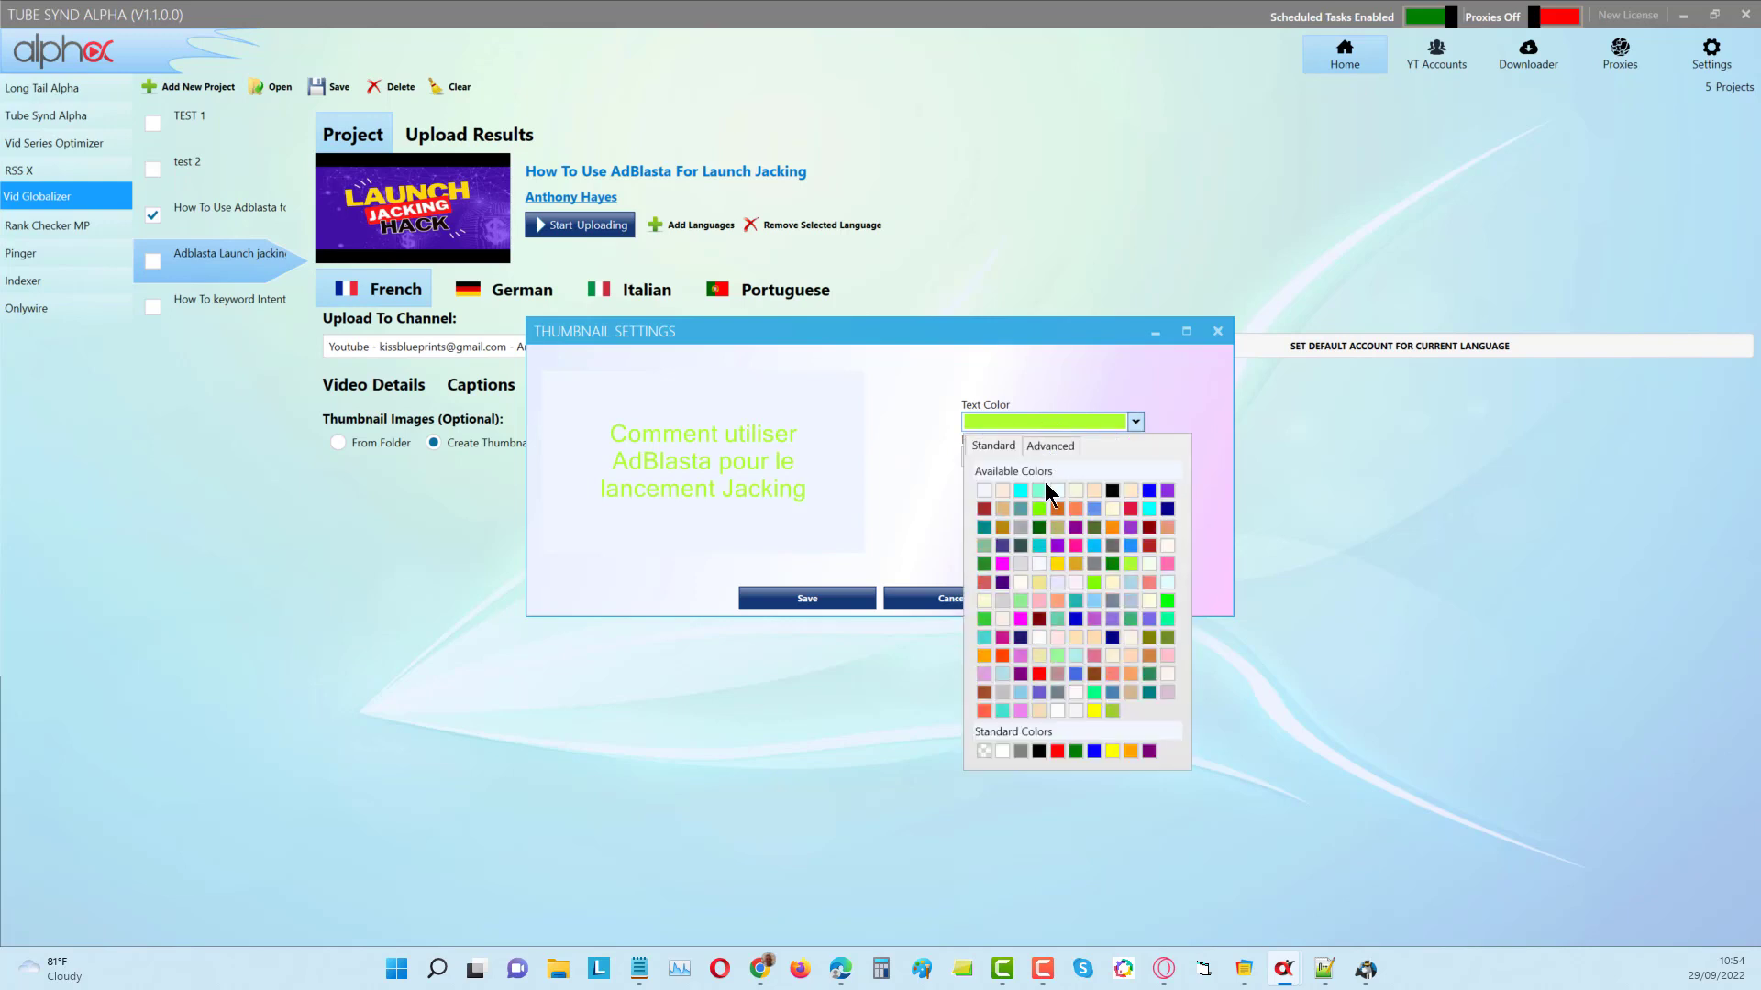
left_click(1115, 490)
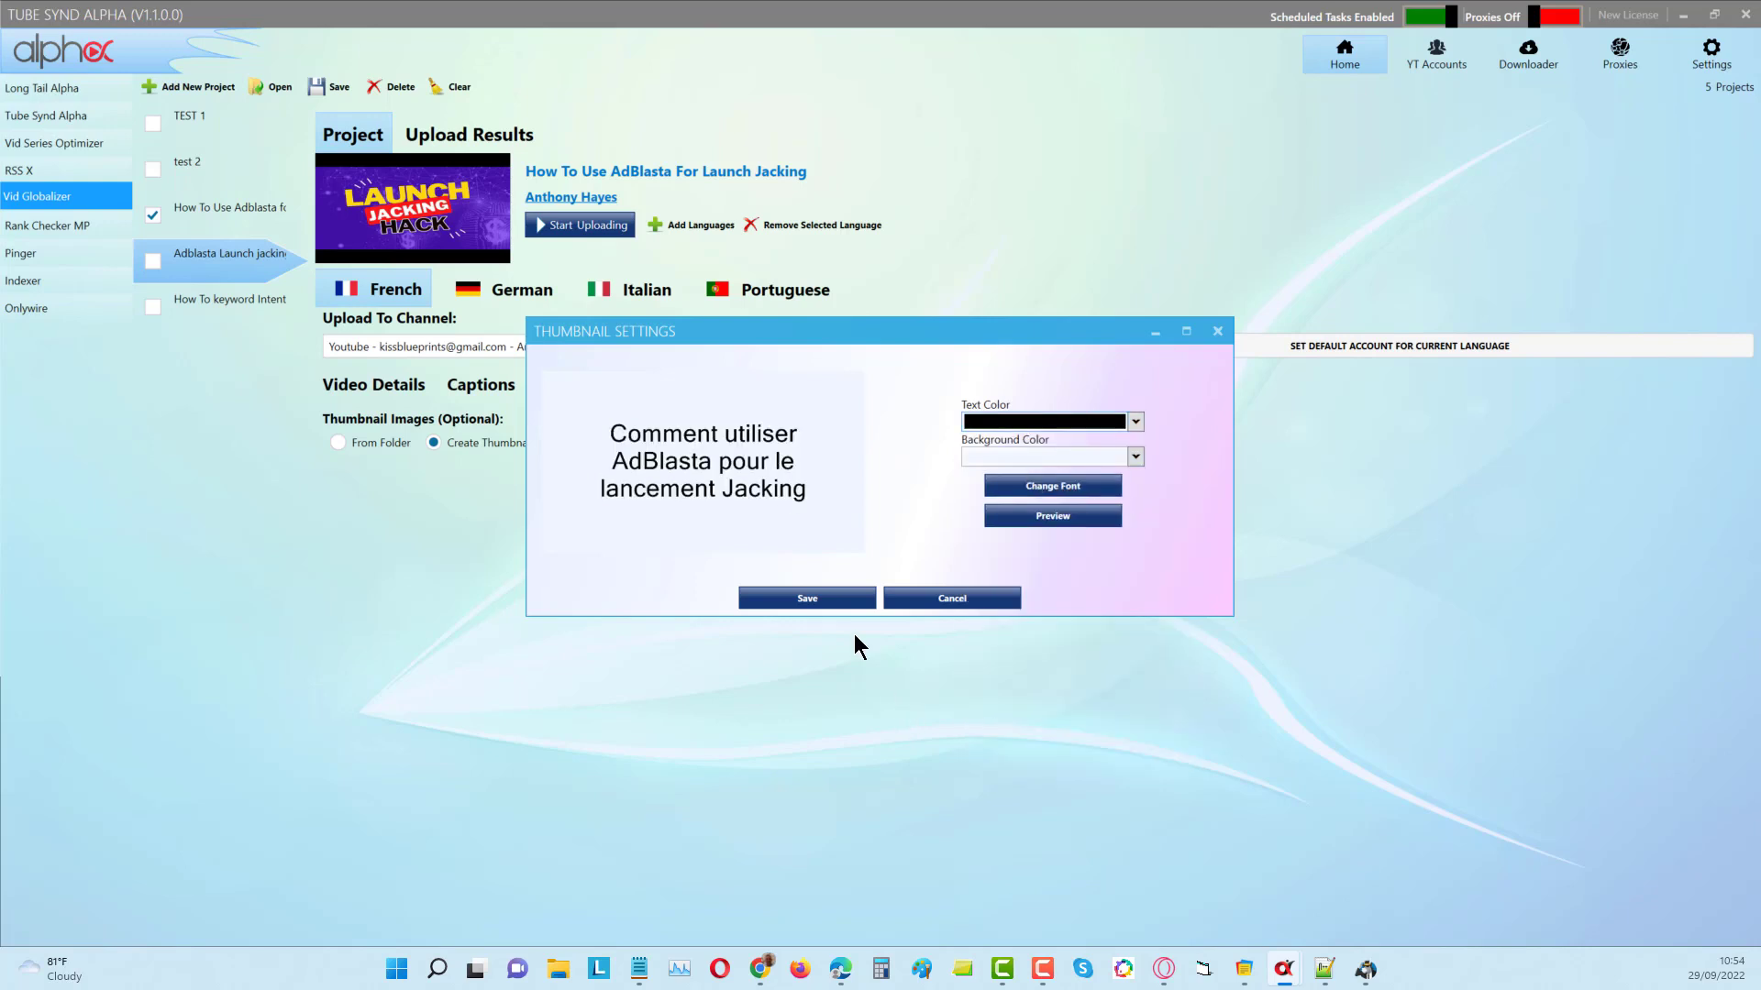
left_click(812, 598)
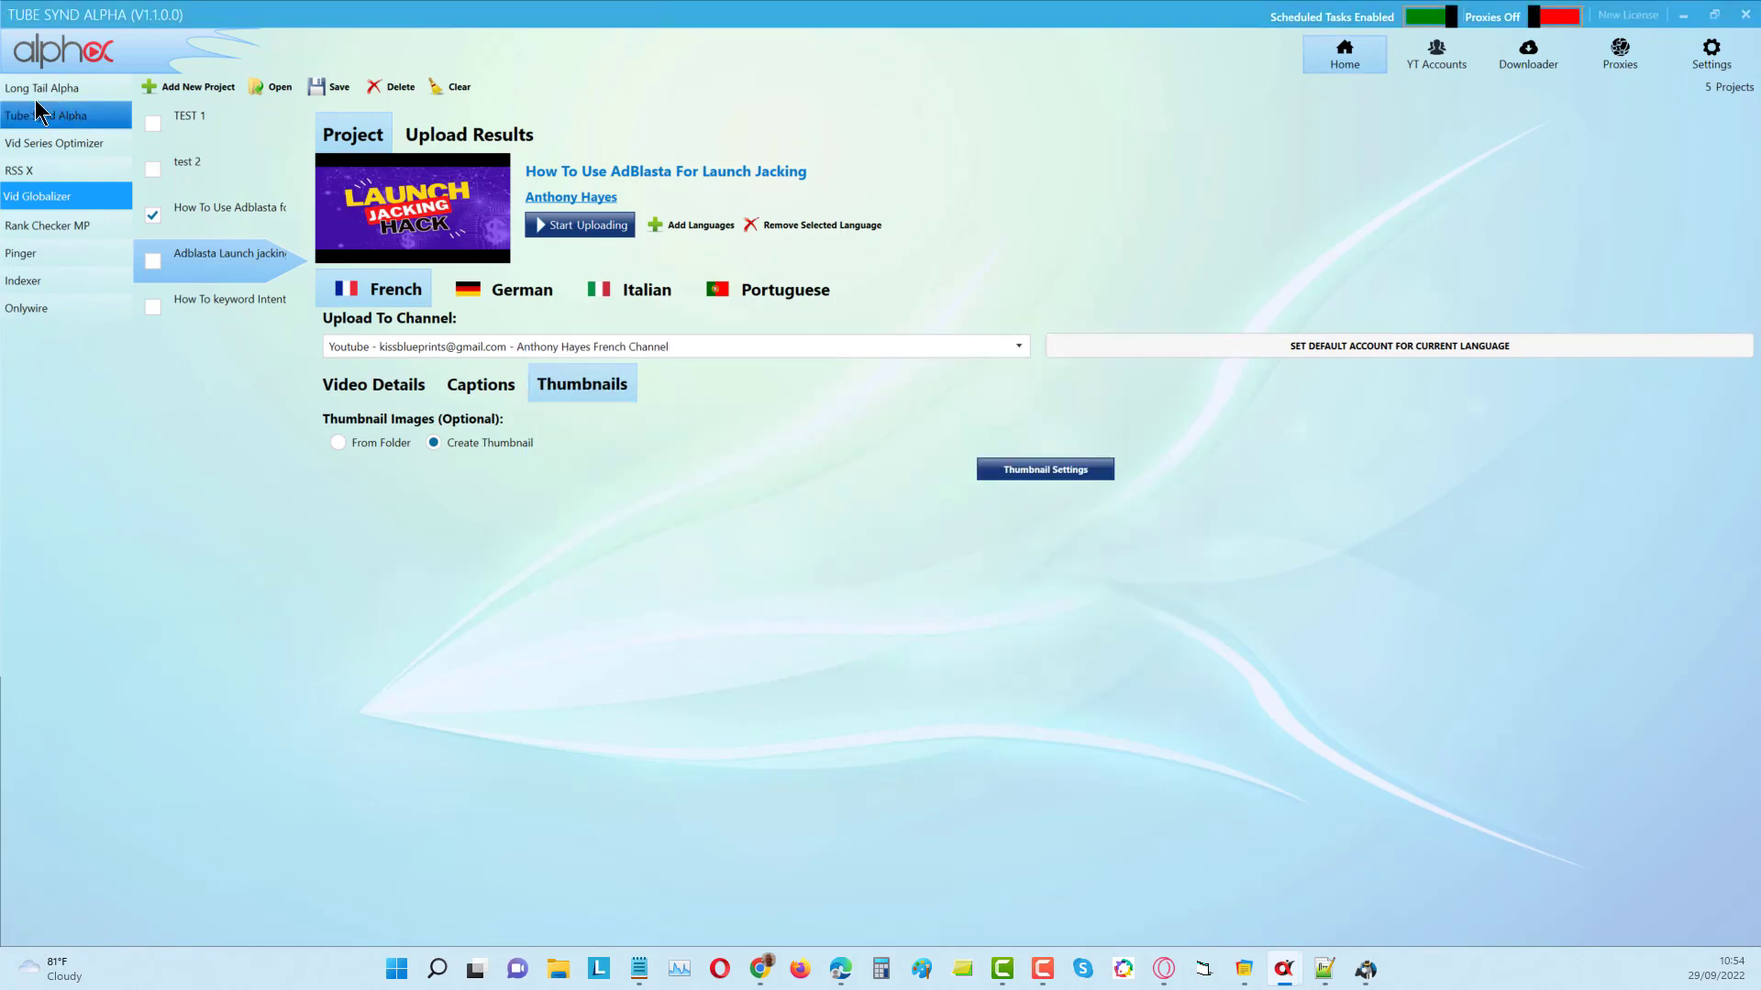
Switch to the German version and show its timestamped German caption lines.
left_click(514, 292)
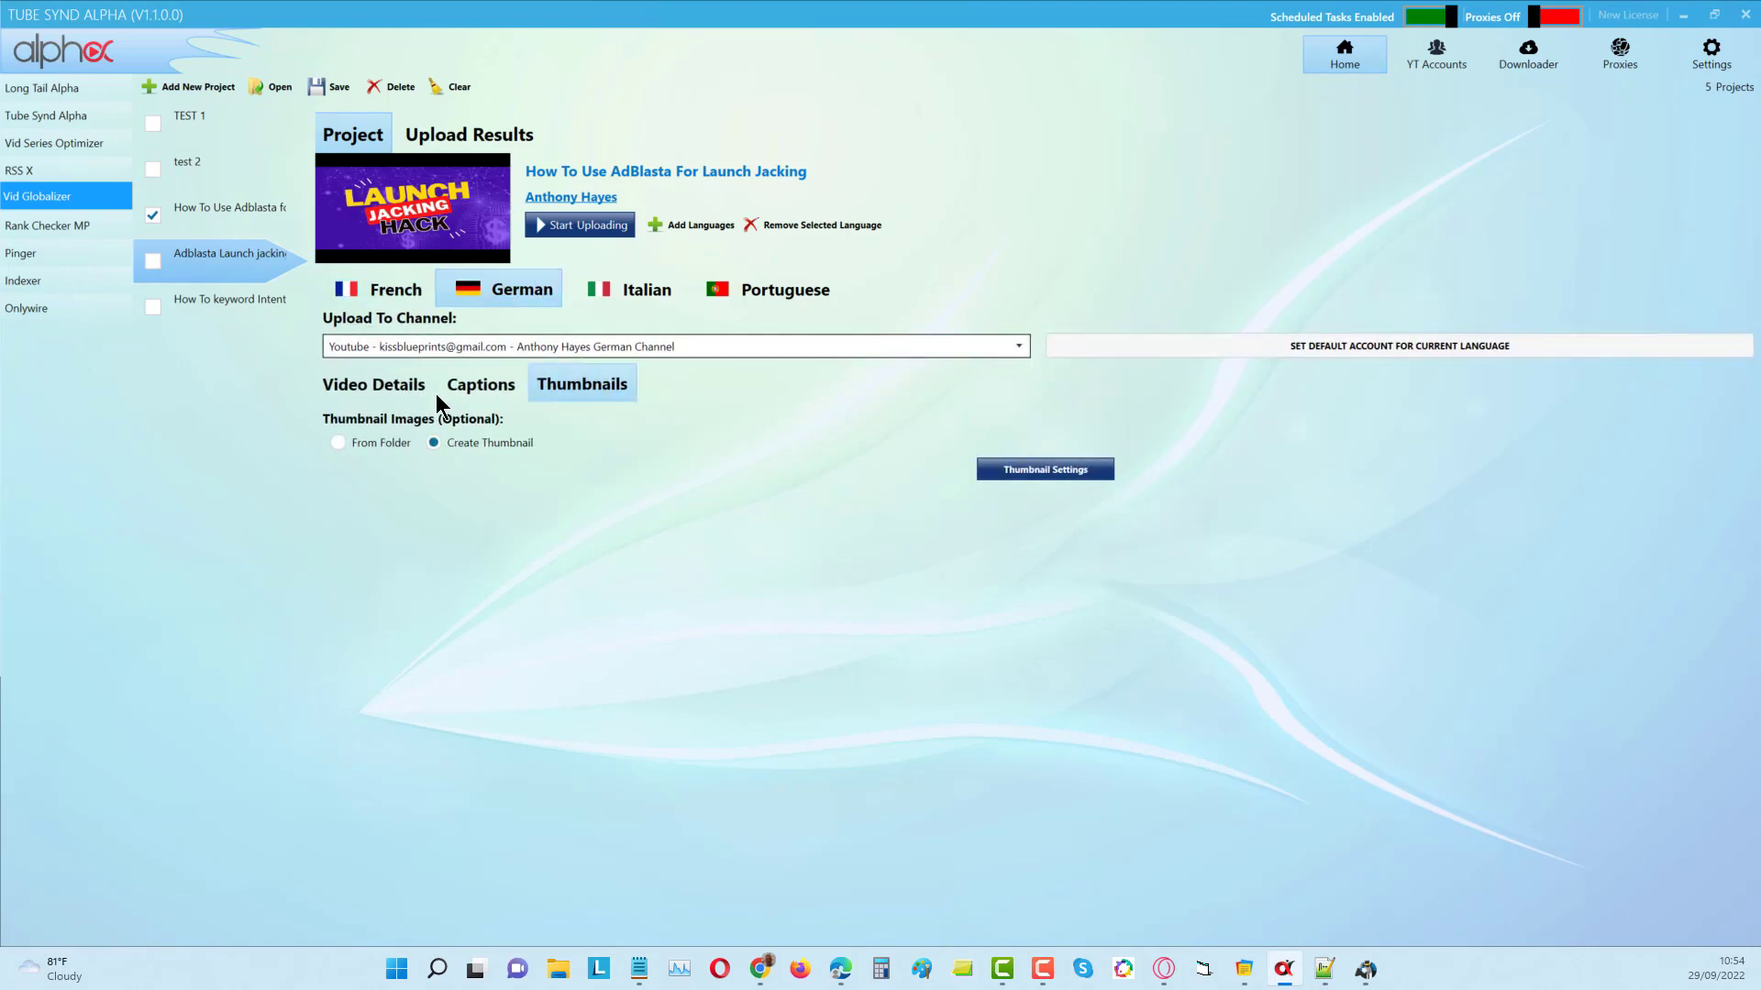
left_click(377, 387)
scroll(761, 743, "down", 2)
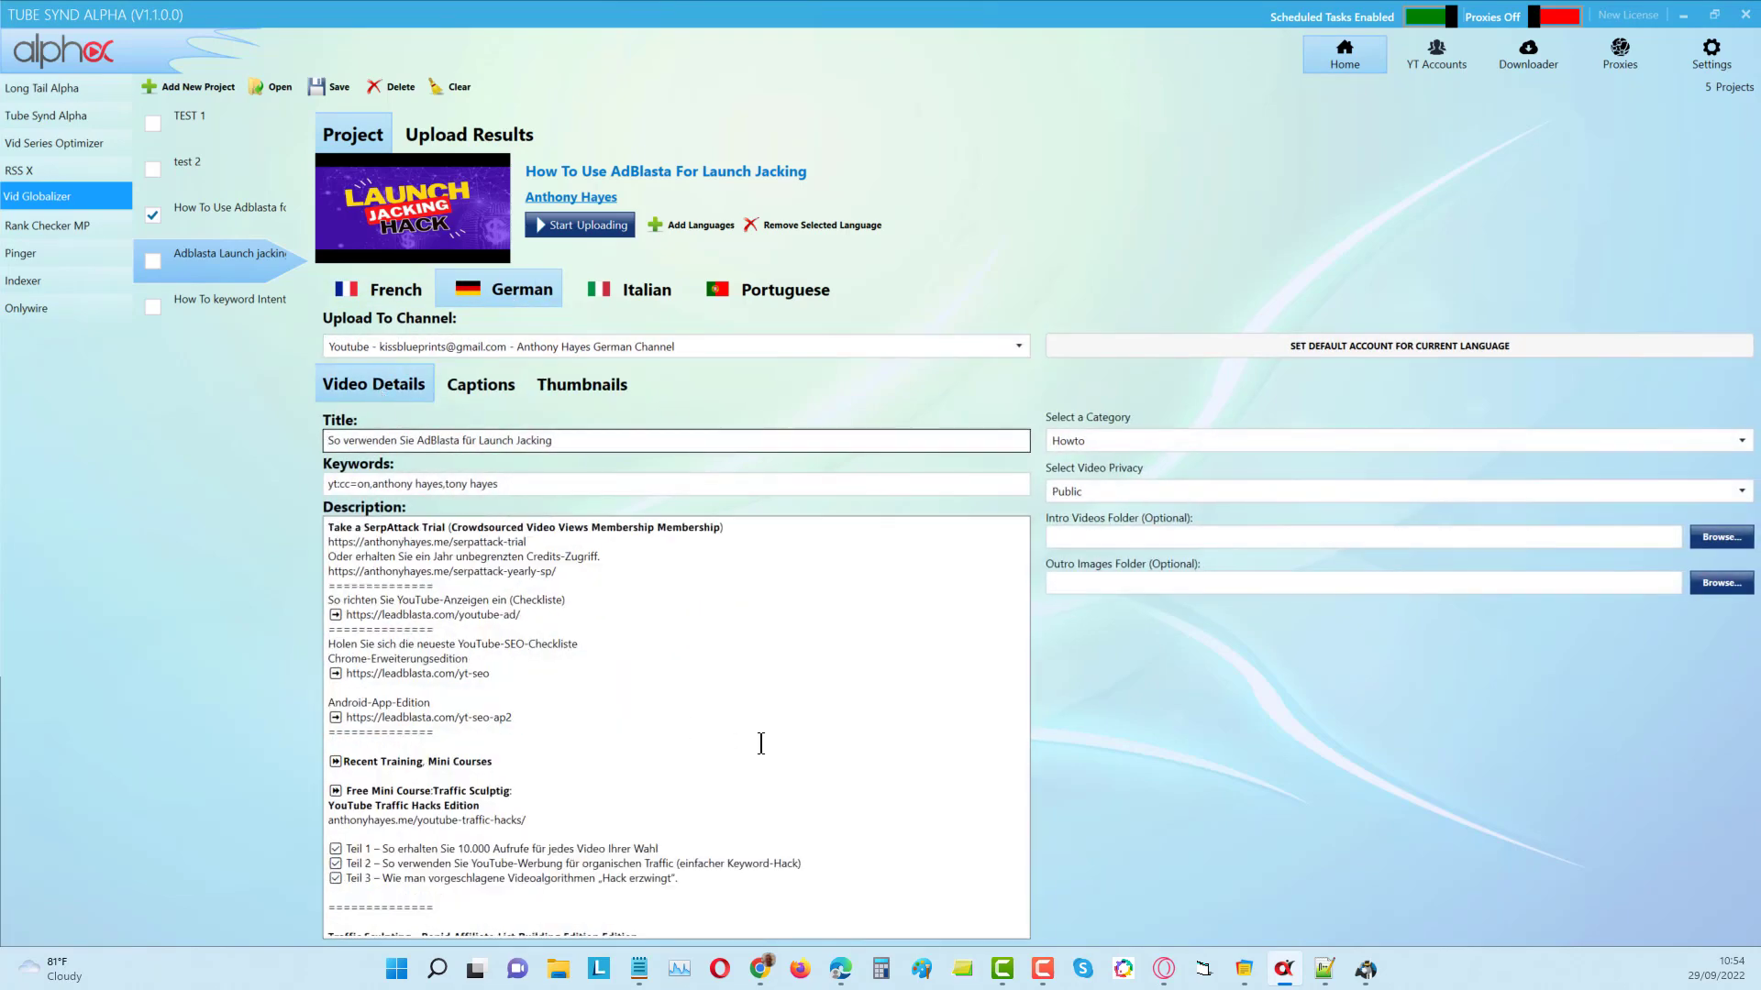
left_click(493, 394)
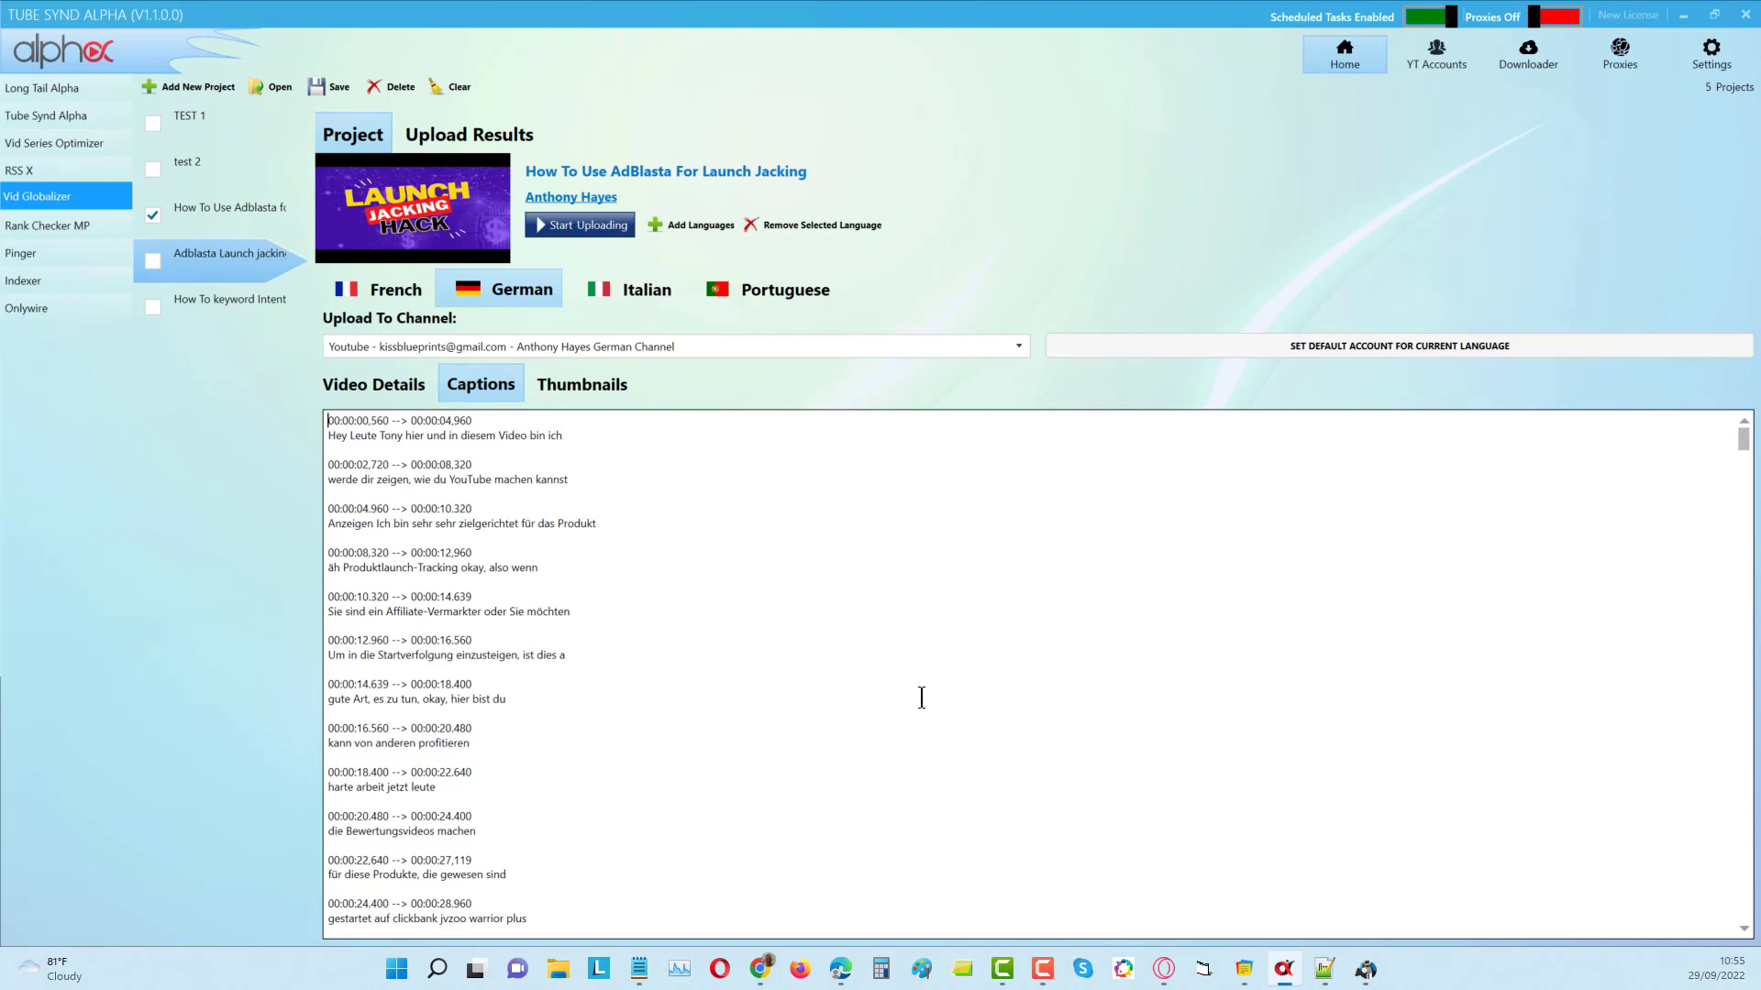
Return to the German version's Video Details, titled 'So verwenden Sie AdBlasta für Launch Jacking'.
left_click(376, 389)
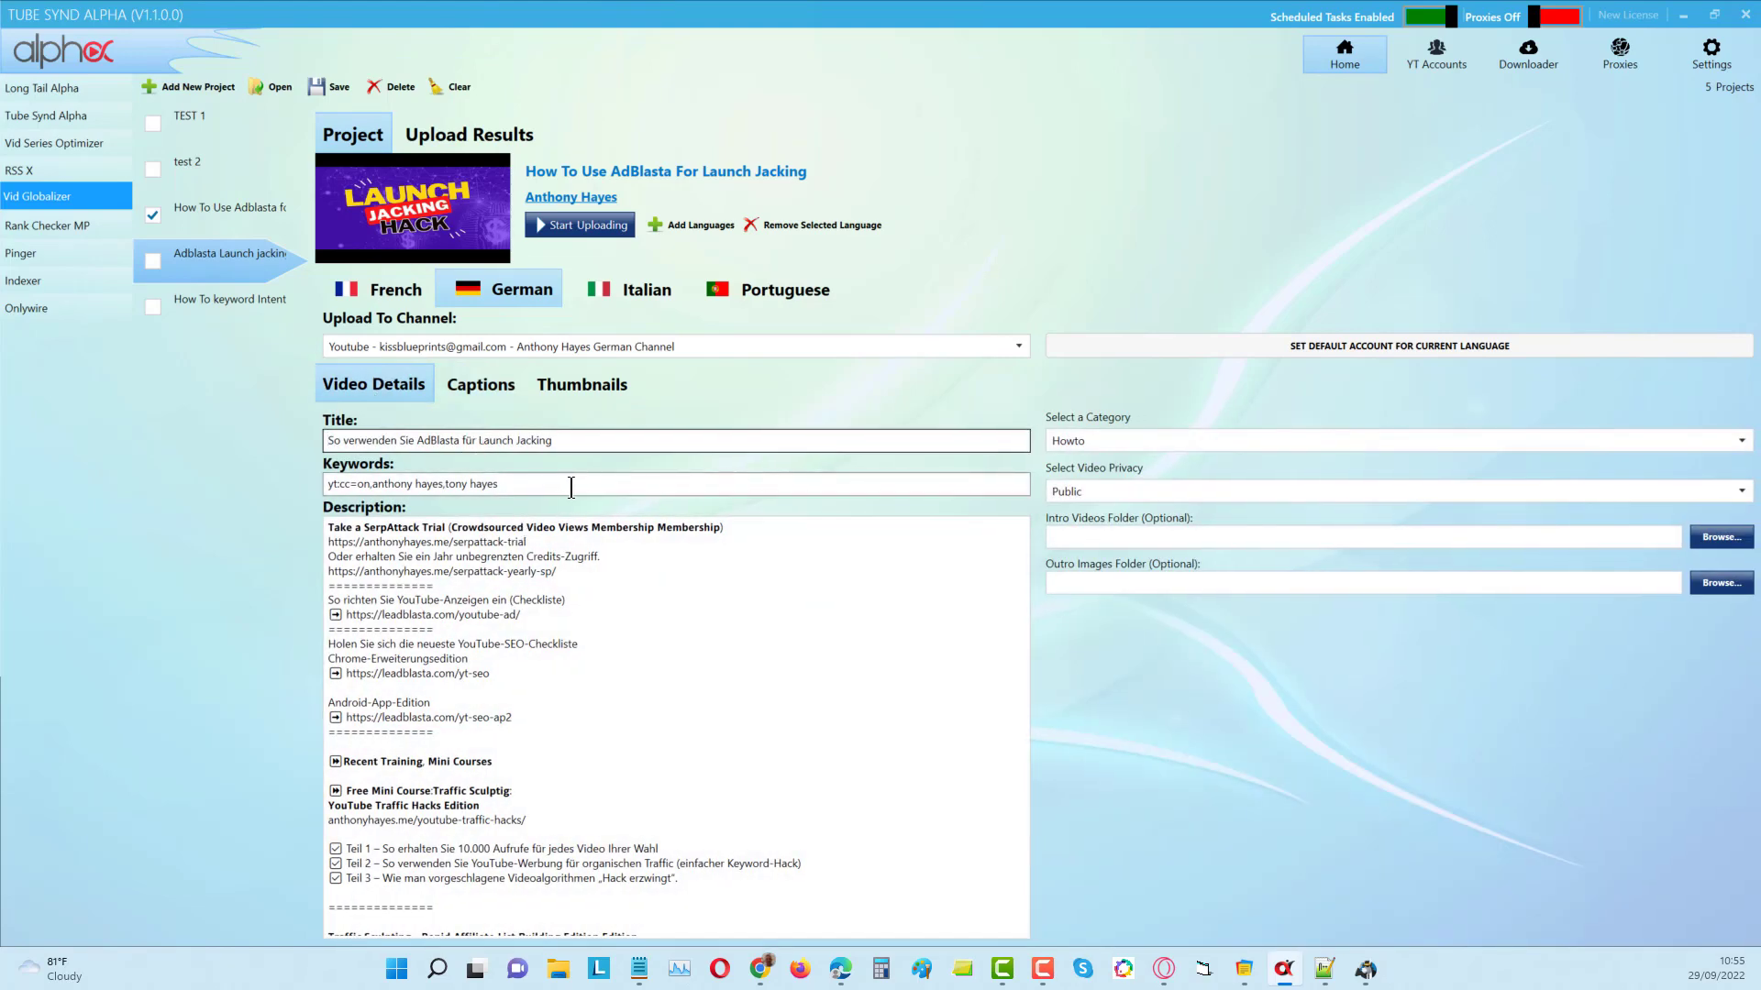